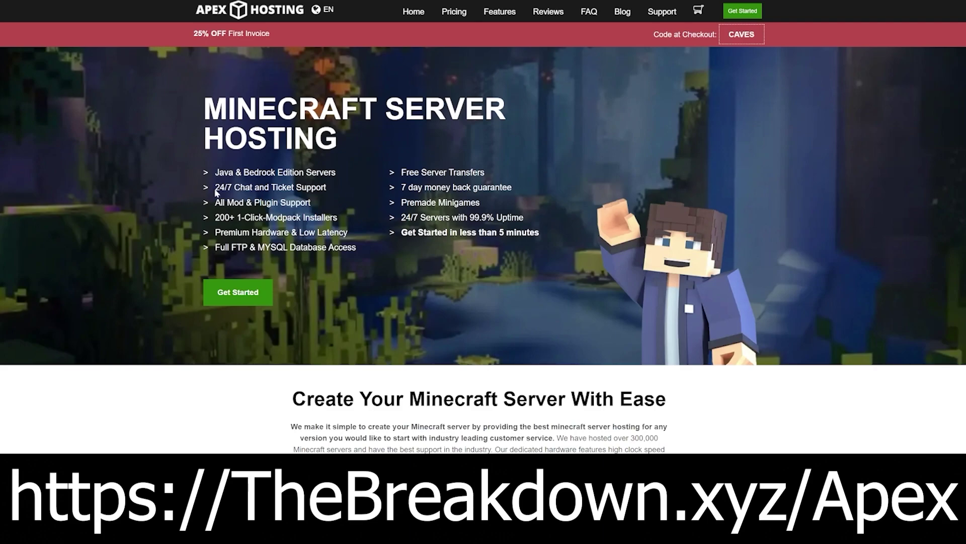
Highlight the 24/7 support and quick-start lines, then open the Biomes O' Plenty download link
drag(215, 192, 348, 232)
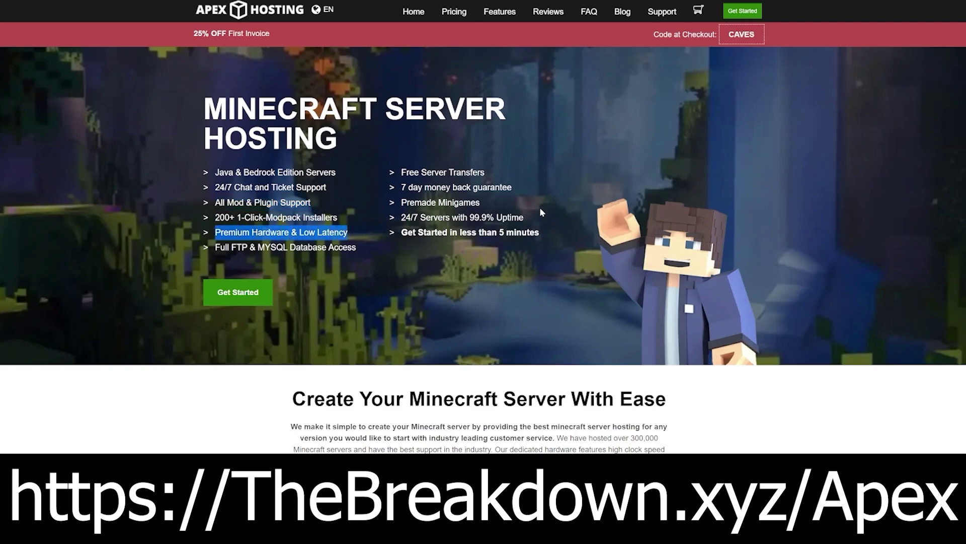
drag(402, 232, 541, 236)
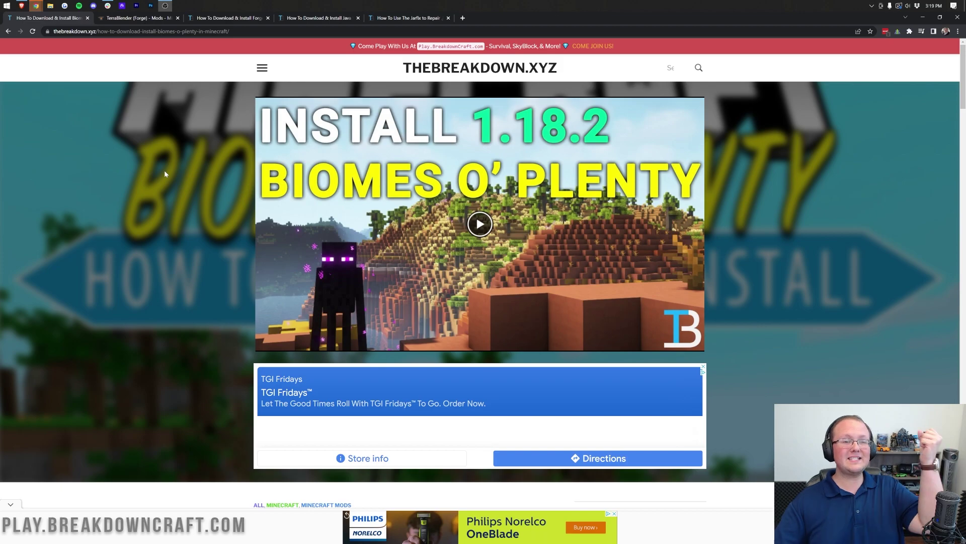
scroll(171, 195, down, 4)
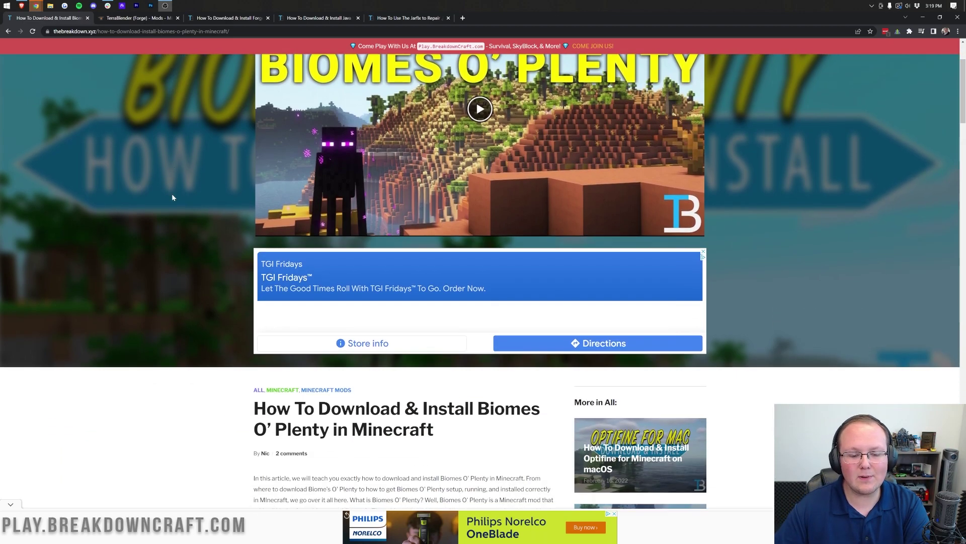
scroll(172, 197, down, 2)
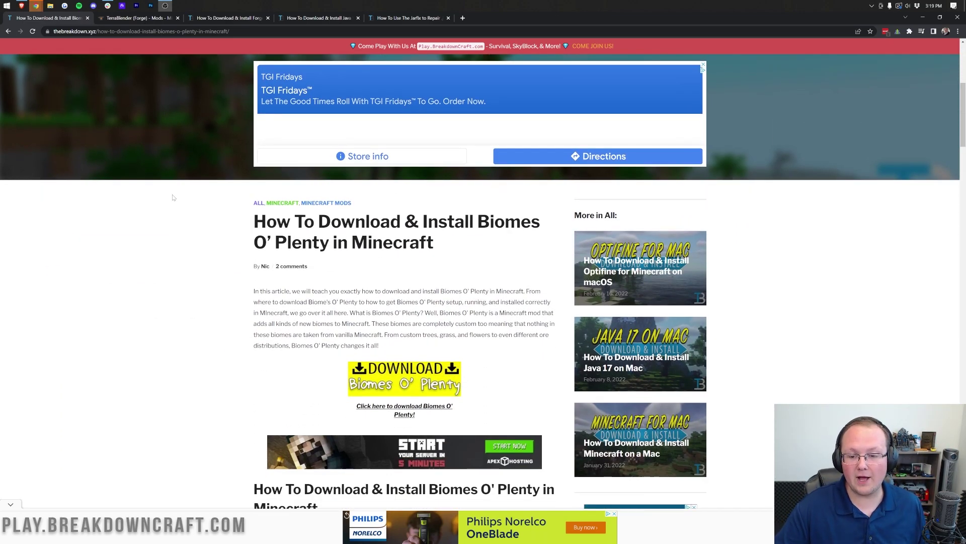
scroll(172, 198, down, 3)
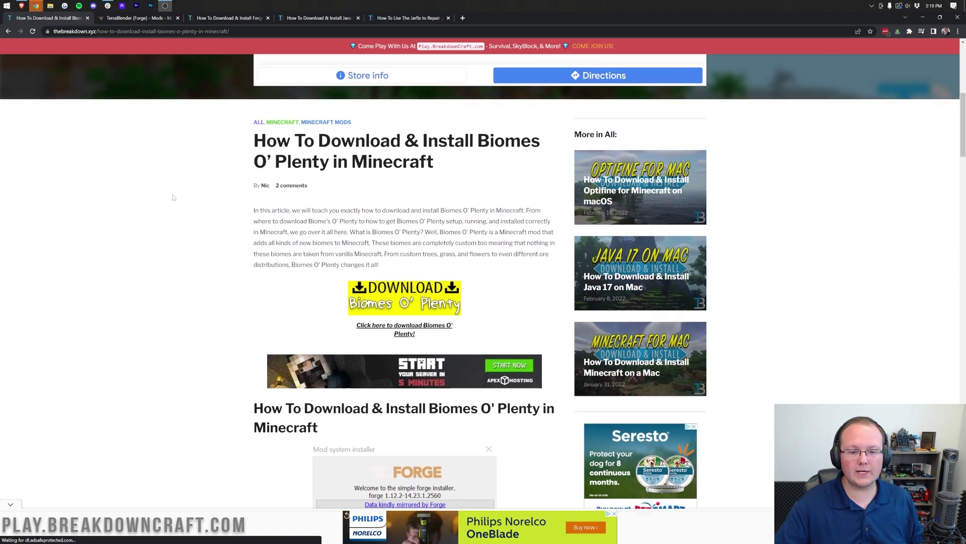
click(374, 271)
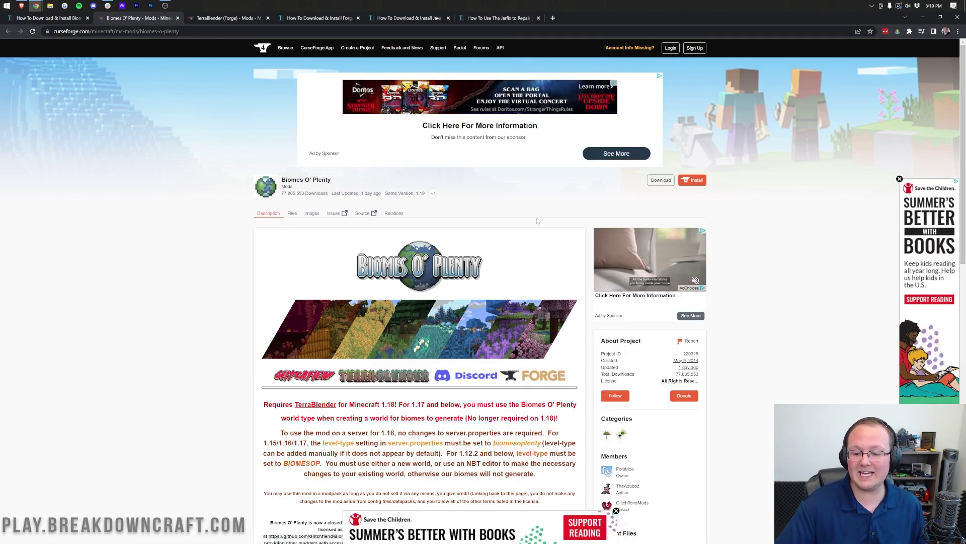
Download the newest Minecraft 1.19 Biomes O' Plenty jar and switch to the TerraBlender (Forge) page
scroll(537, 221, down, 7)
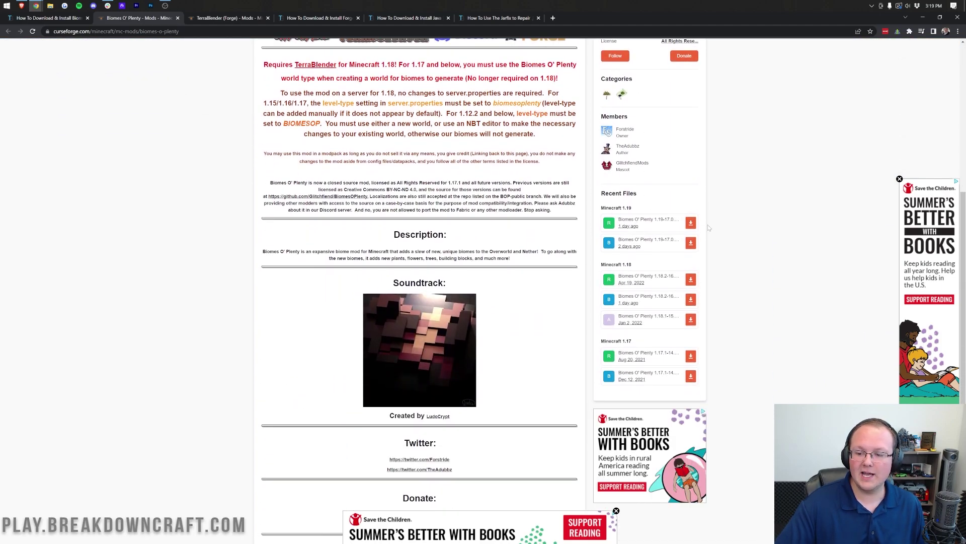
click(690, 223)
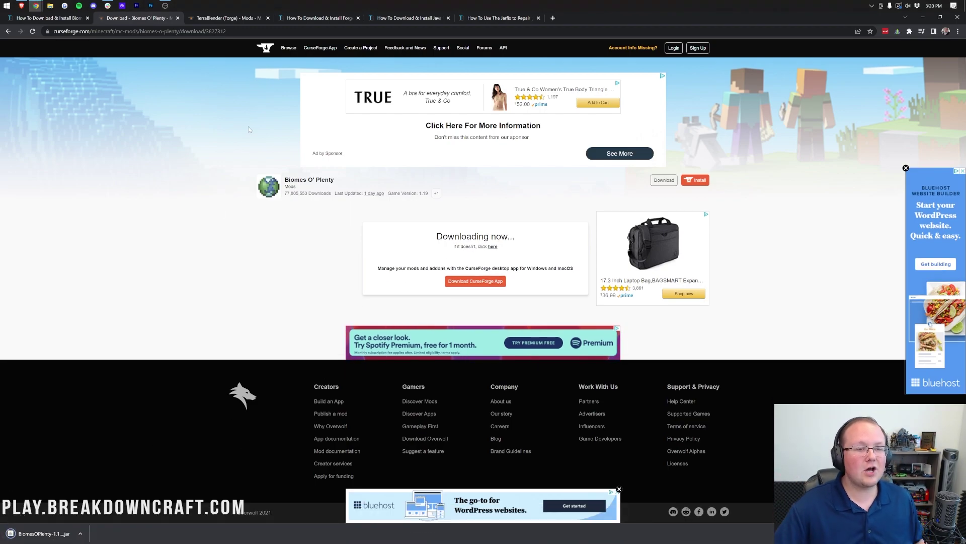
click(224, 18)
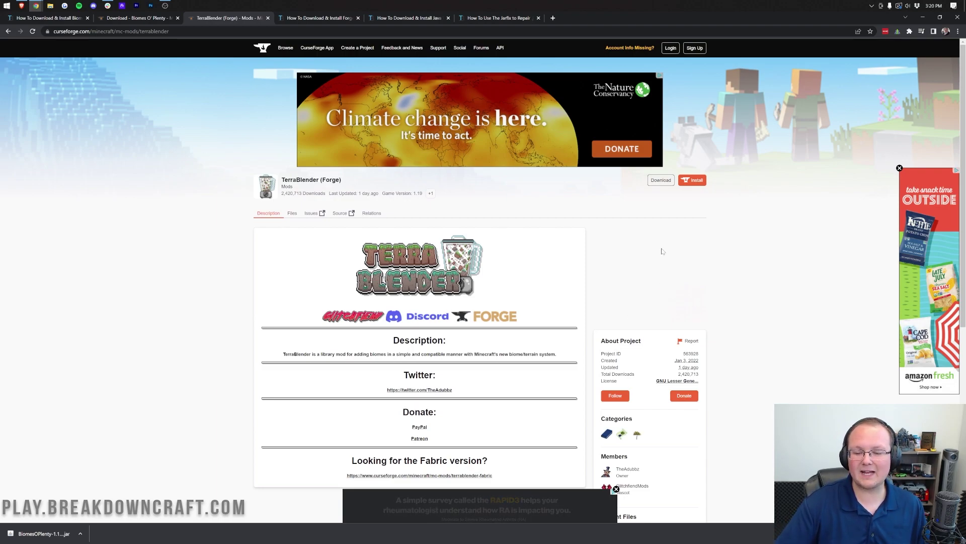
Download the newest Minecraft 1.19 TerraBlender jar and switch to the Forge 1.19 guide
scroll(658, 248, down, 5)
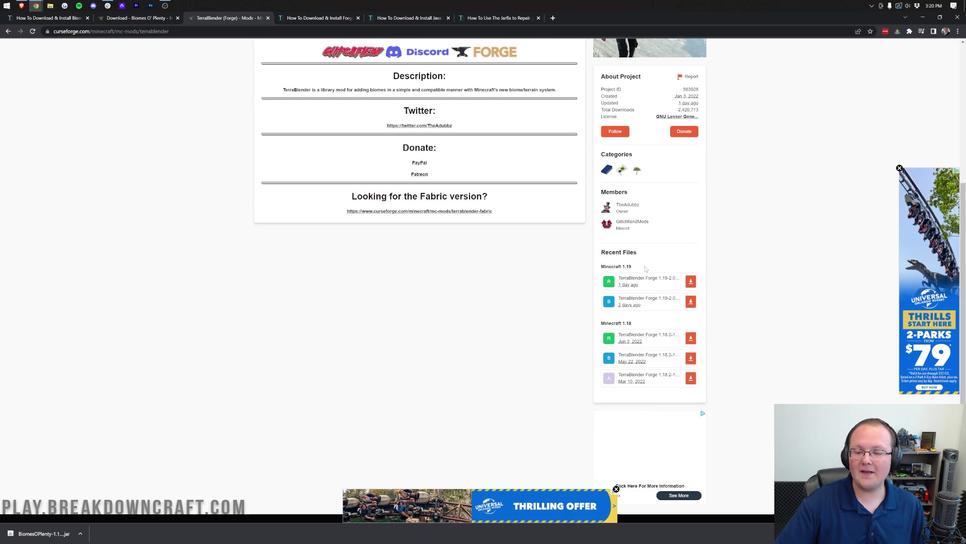
click(691, 282)
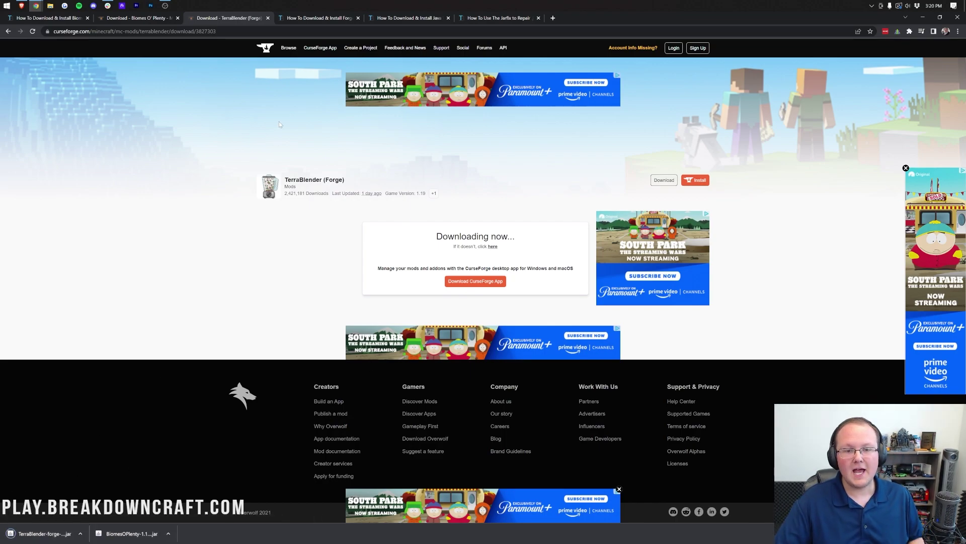
click(313, 21)
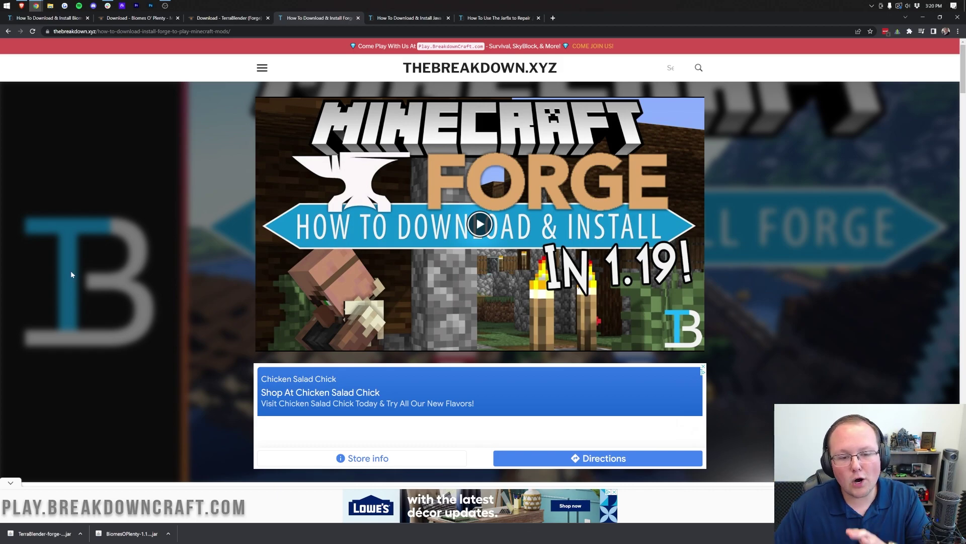
Follow the guide's 'Download Forge' link to the official Minecraft Forge downloads site
scroll(123, 223, down, 6)
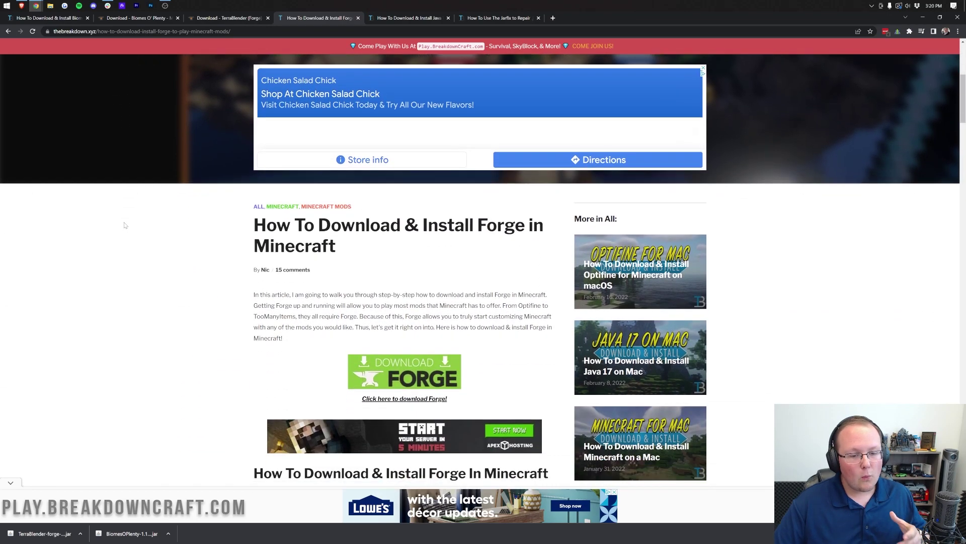
scroll(125, 225, down, 1)
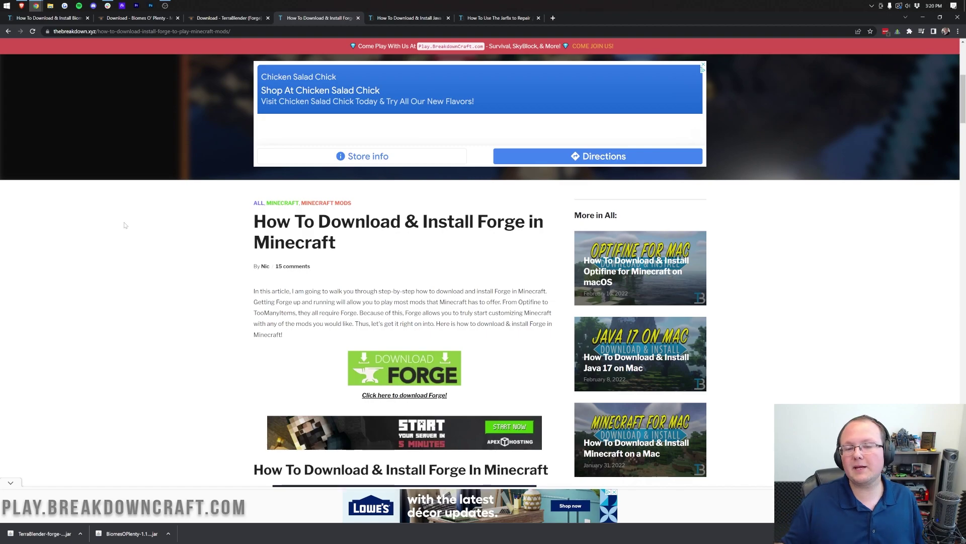
scroll(125, 225, down, 3)
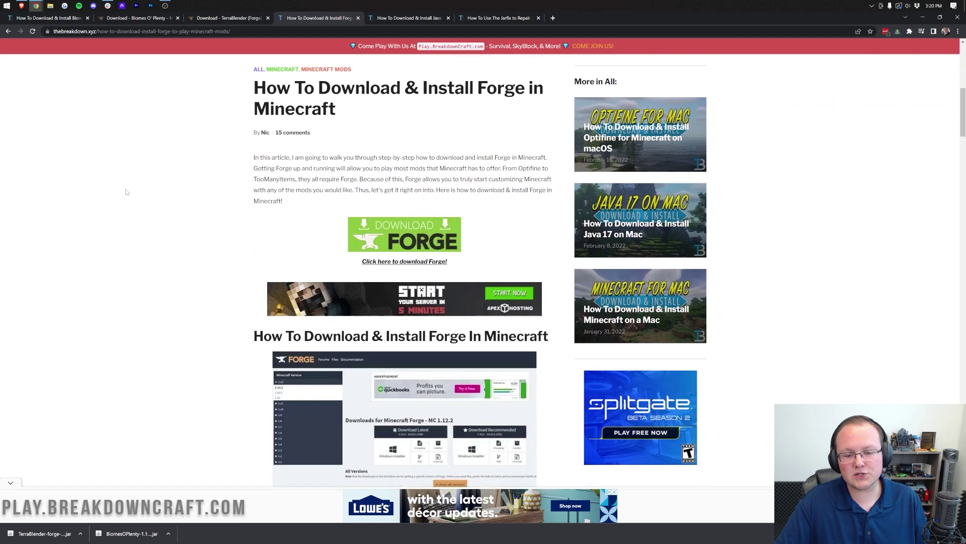
click(392, 220)
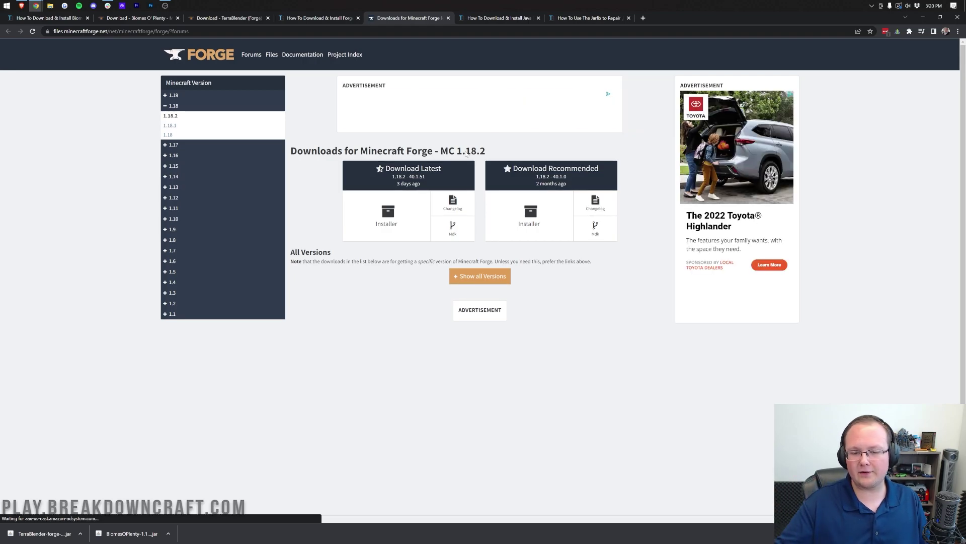
Switch the Forge site from MC 1.18.2 to 1.19 and request the latest installer
drag(441, 151, 485, 151)
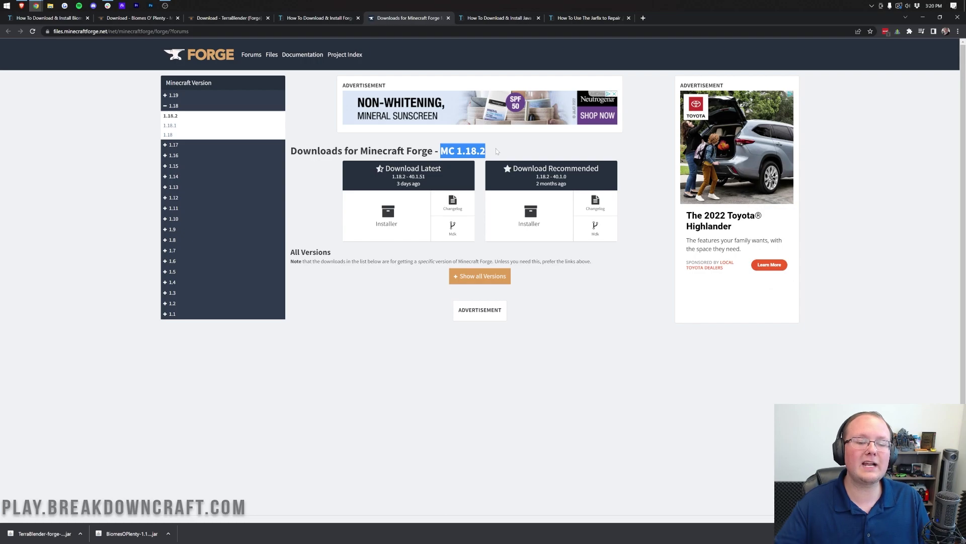
click(496, 151)
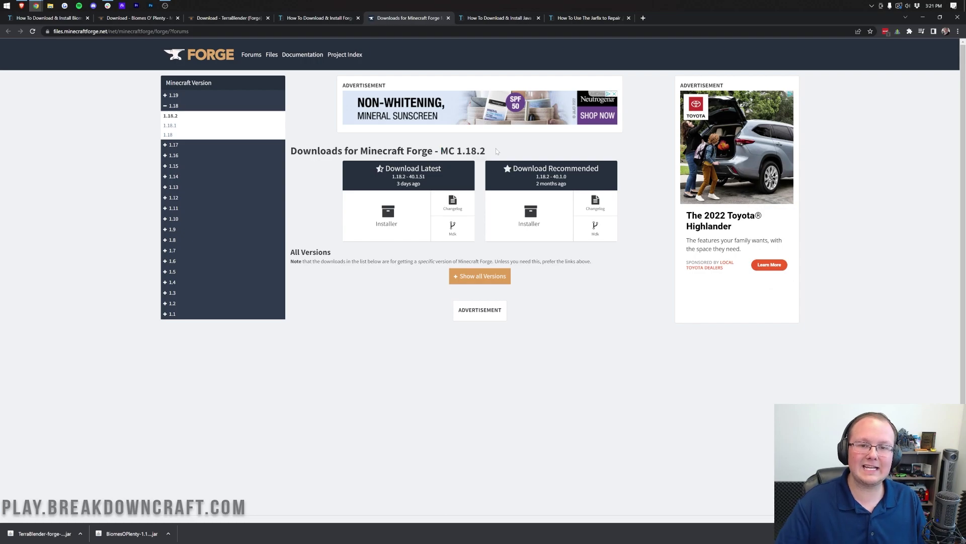
click(167, 96)
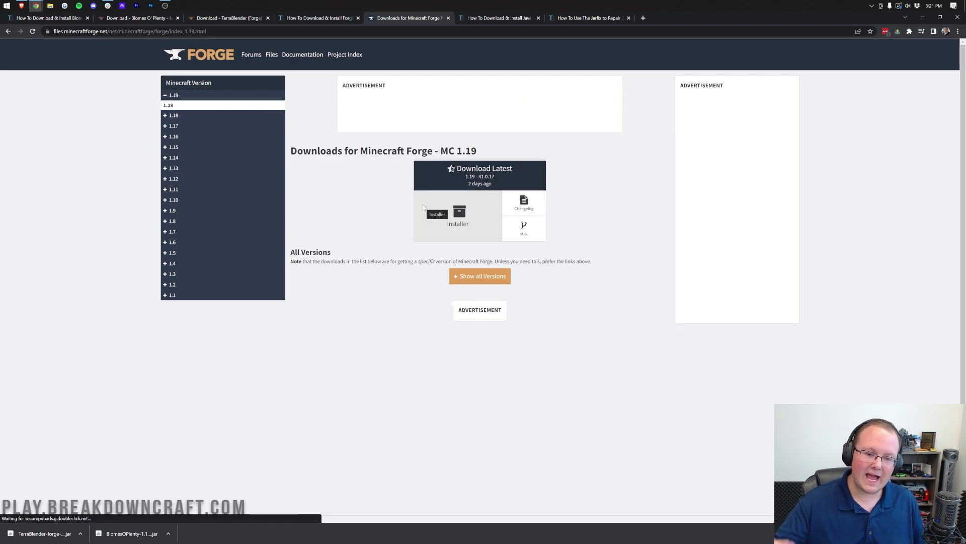
click(453, 212)
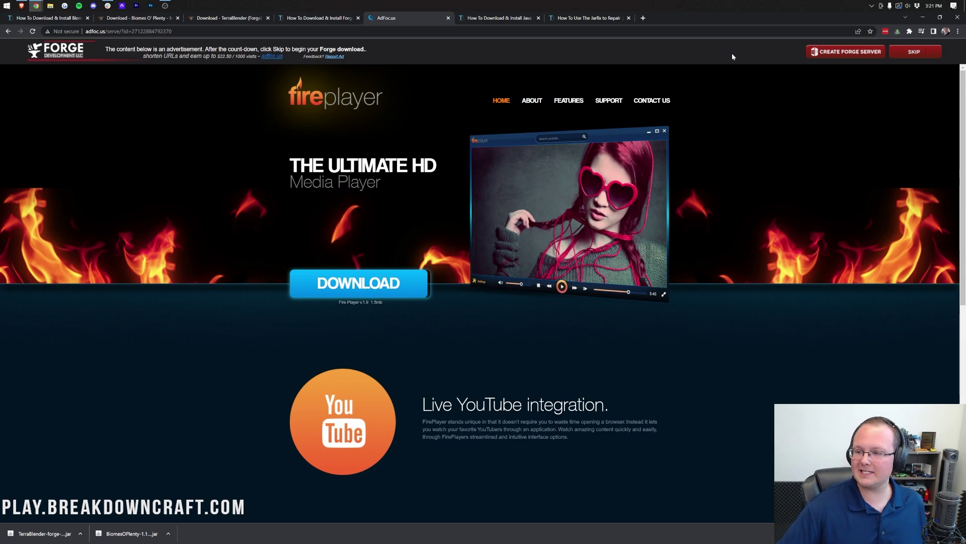
Skip the AdFoc.us ad to download the Forge 1.19-41.0.17 installer, then minimise the browser
click(929, 59)
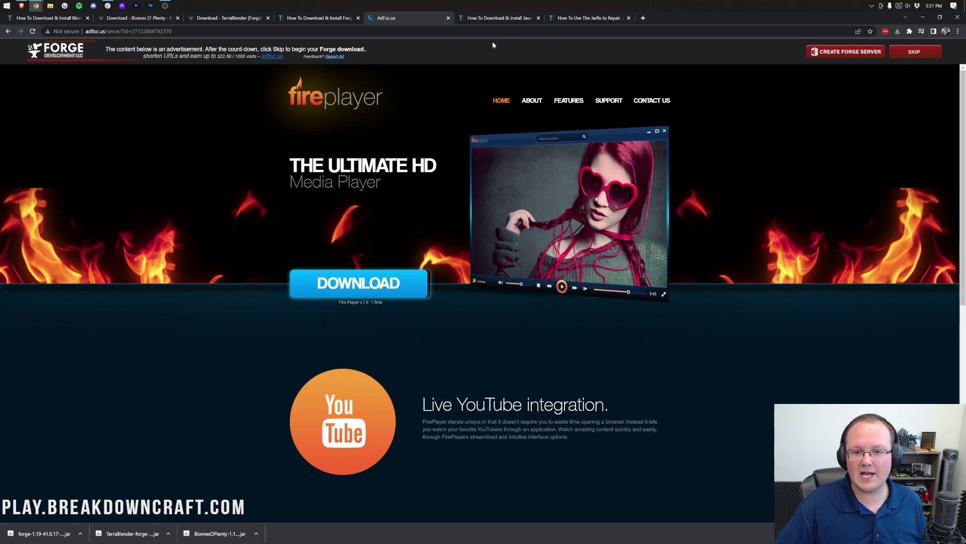
click(494, 18)
click(923, 18)
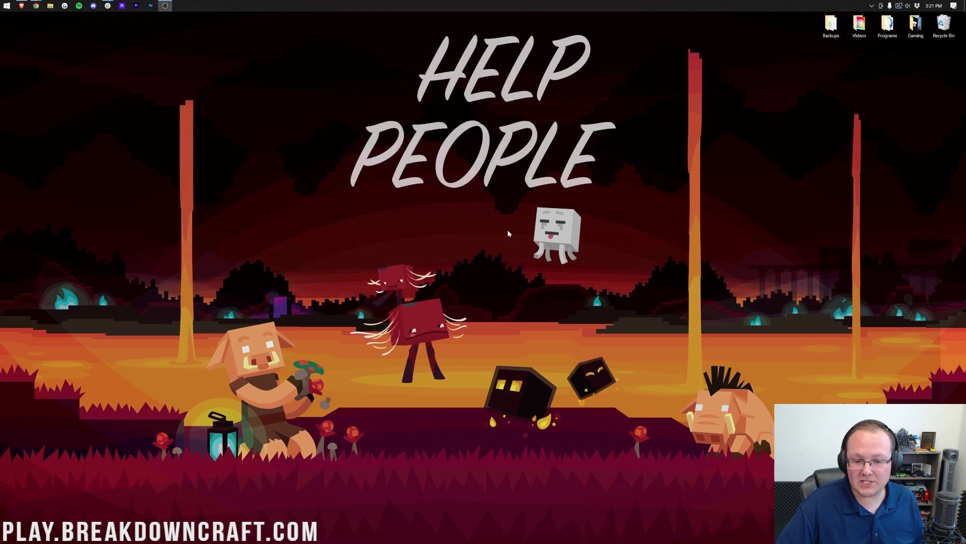
Search for and open the Downloads folder
click(2, 3)
text(dw)
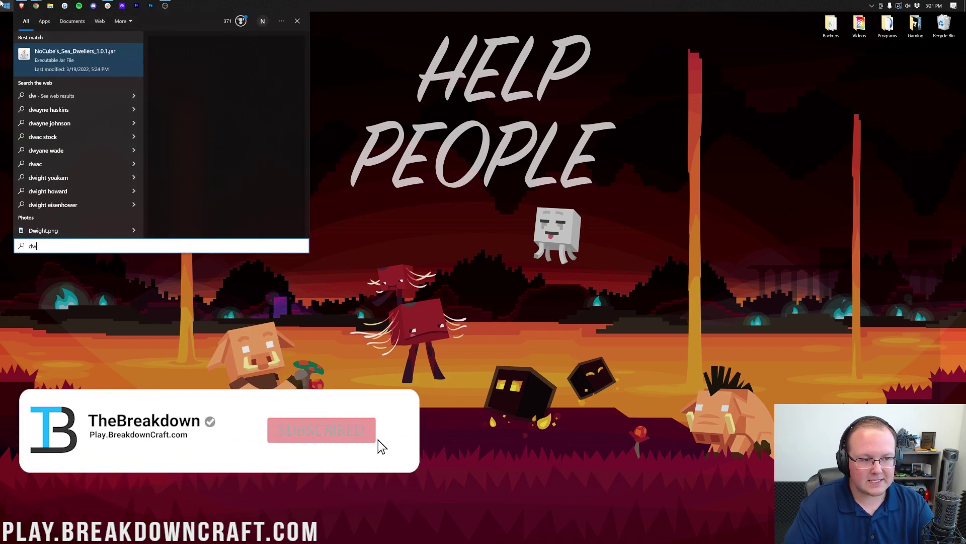
text(ownloads)
key(Return)
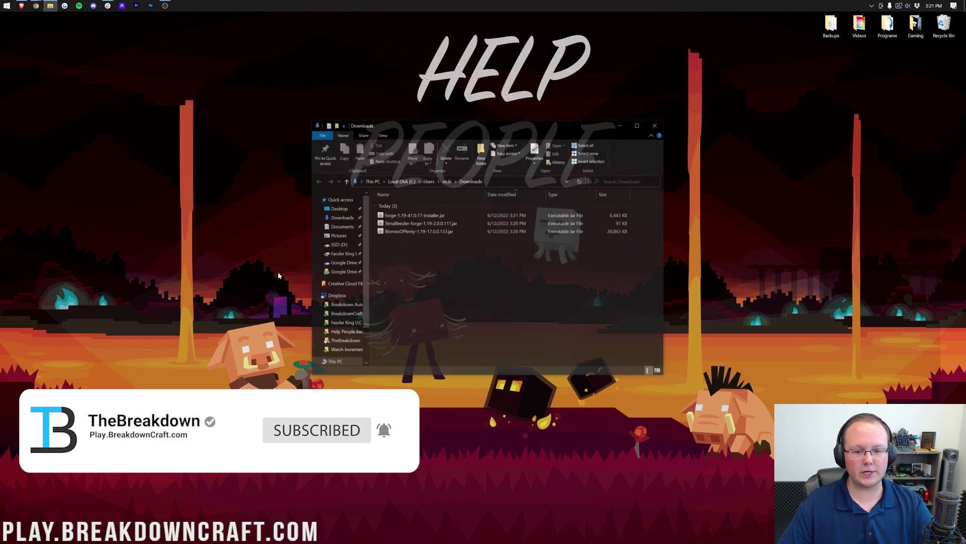
Drag the Forge installer, TerraBlender and Biomes O' Plenty jars onto the desktop and close Downloads
click(405, 231)
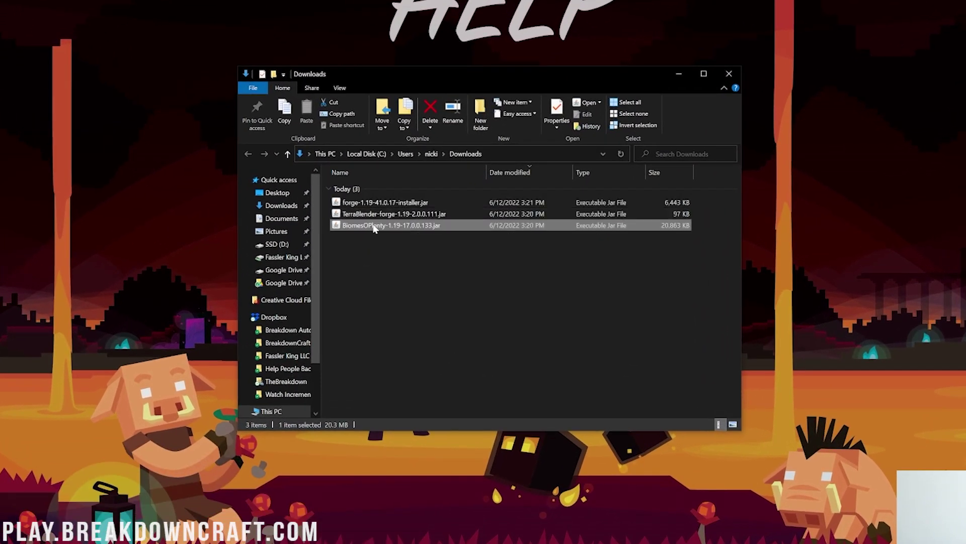
shift+click(376, 203)
drag(382, 203, 204, 121)
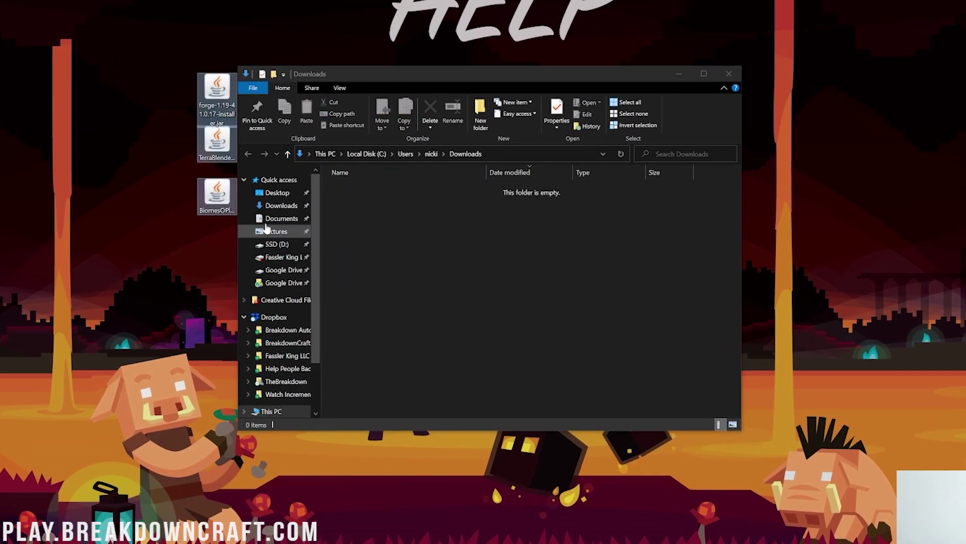
click(729, 73)
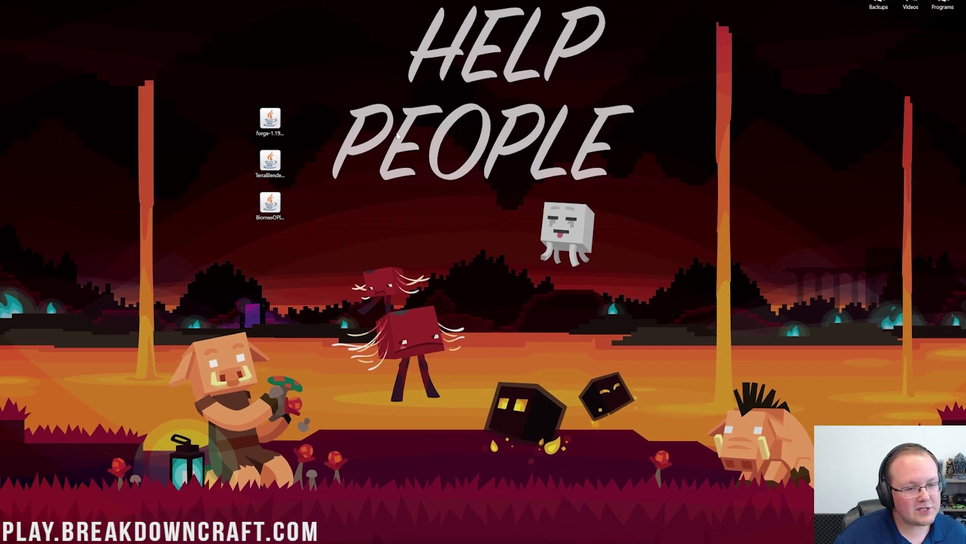
click(274, 145)
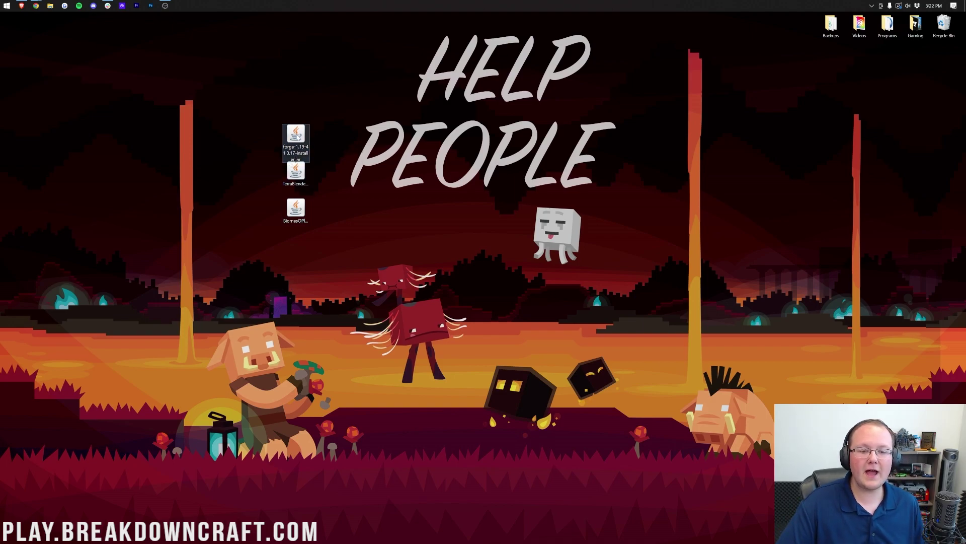
Check the Forge installer's Open with options, dismiss them, and return to the Java 17 guide
right_click(297, 137)
click(321, 198)
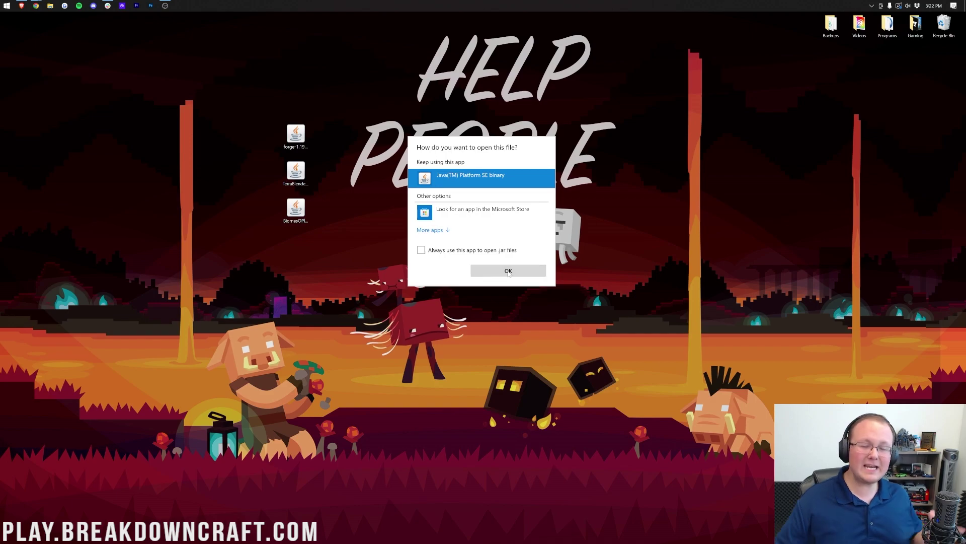
click(442, 83)
mouse_move(37, 5)
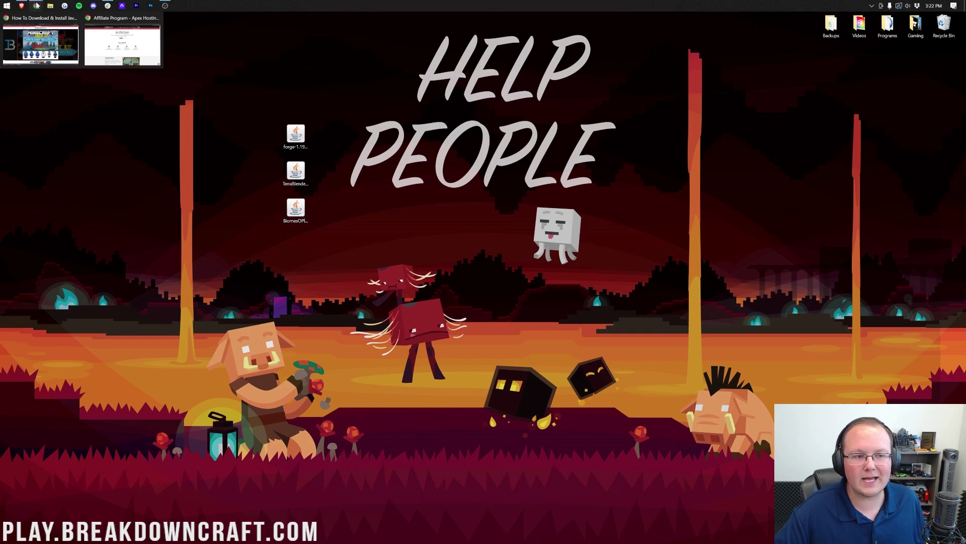
click(40, 44)
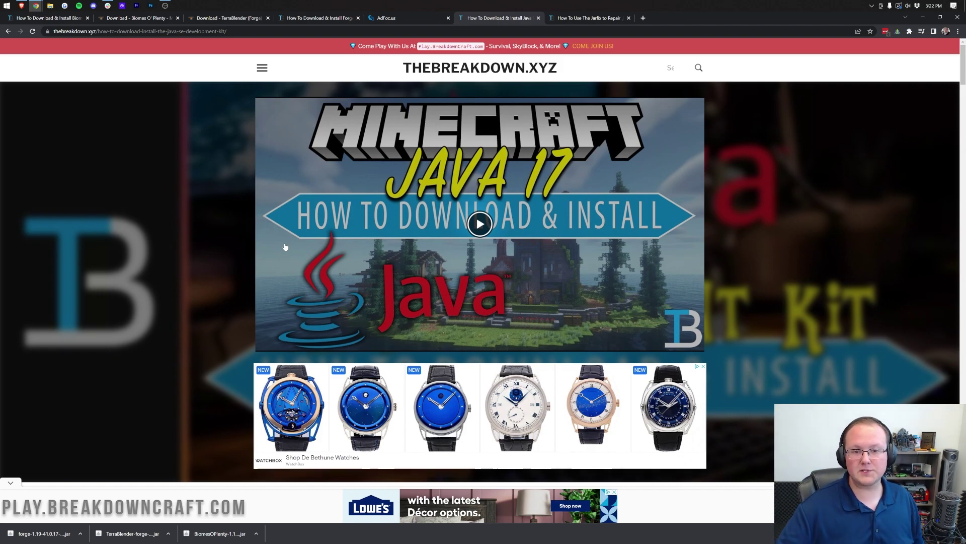
Skim the Java 17 guide, then switch to the 'How To Use The Jarfix' article
scroll(286, 237, down, 15)
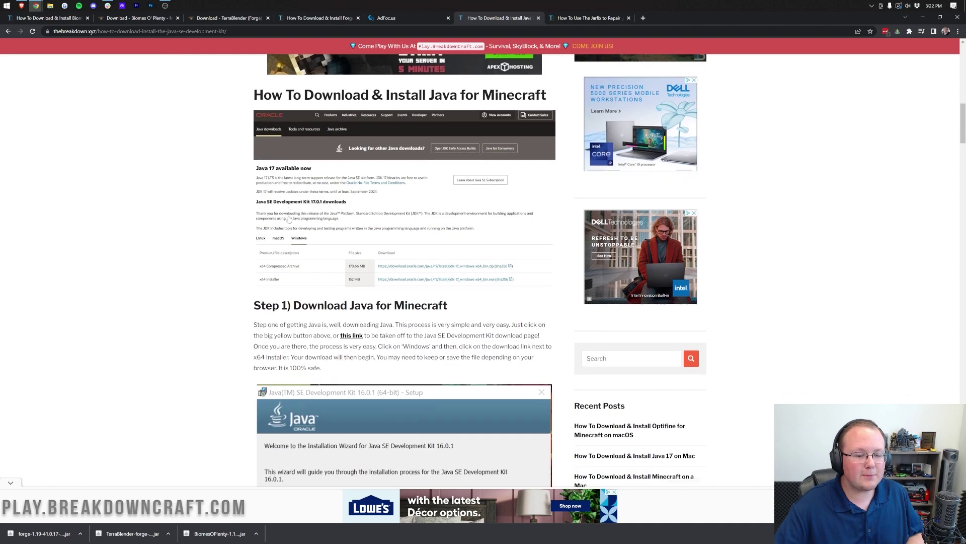
scroll(290, 222, up, 15)
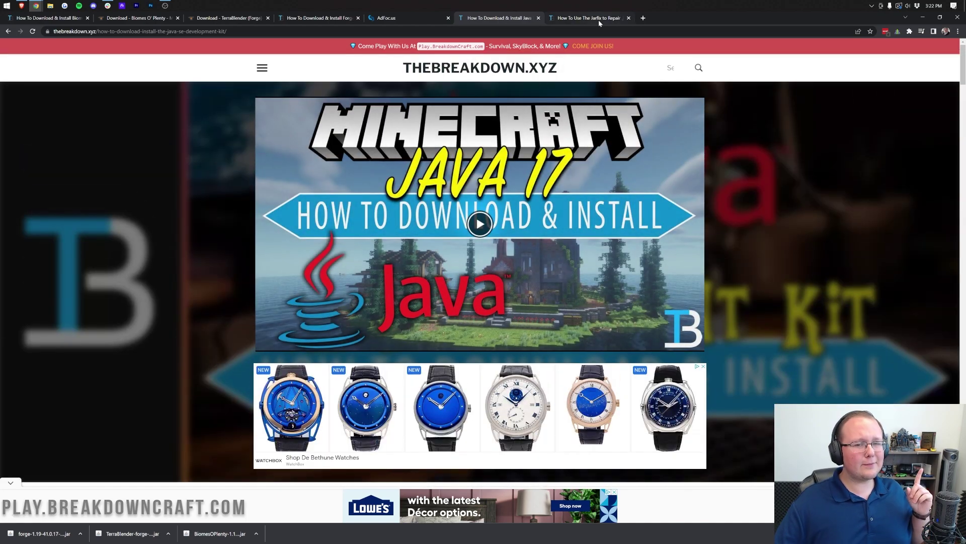
click(599, 19)
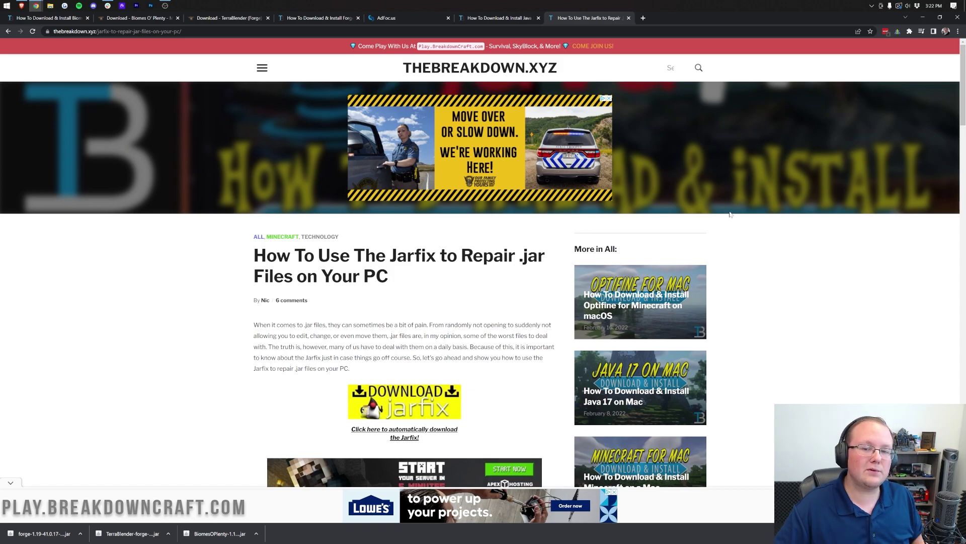
Run the Forge installer with Java(TM) Platform SE binary and install the 1.19-forge-41.0.17 client
click(923, 17)
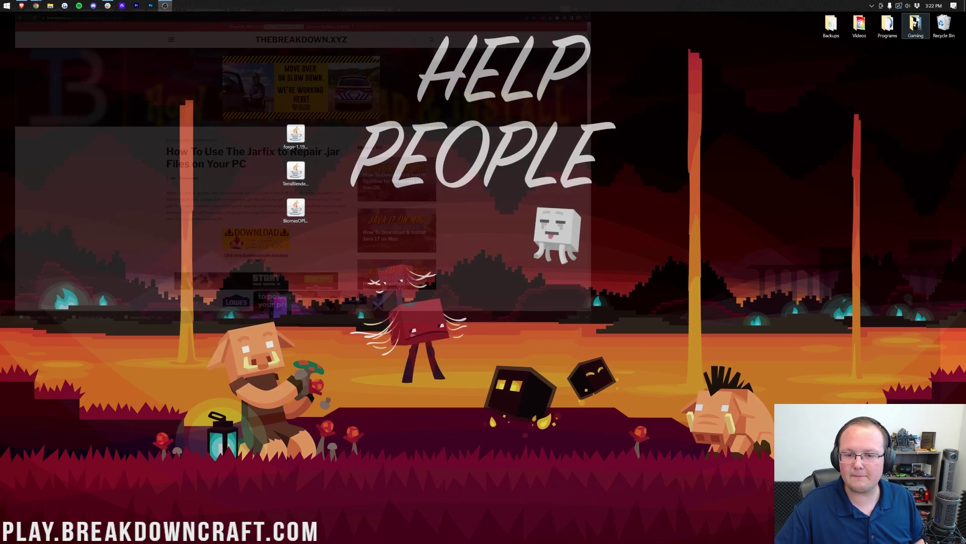
right_click(307, 138)
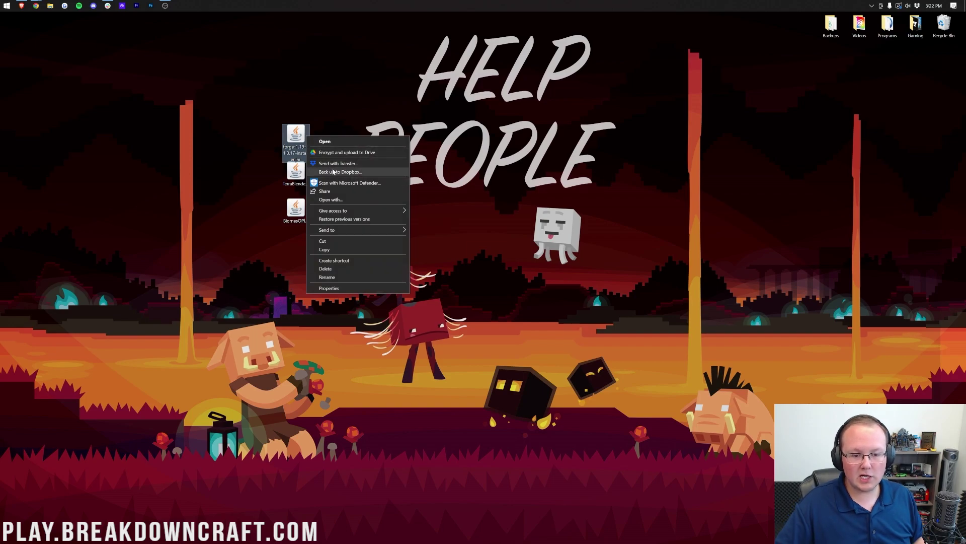
click(331, 200)
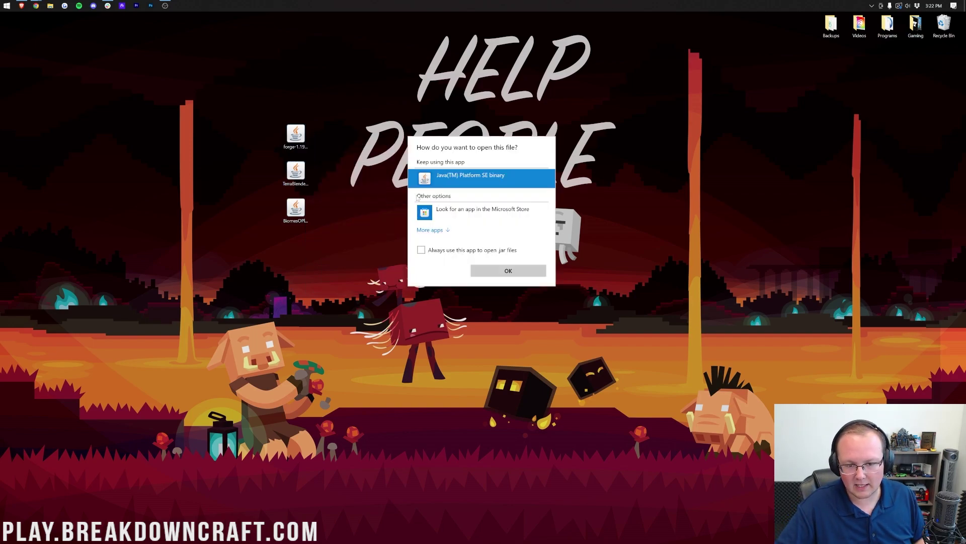
click(503, 270)
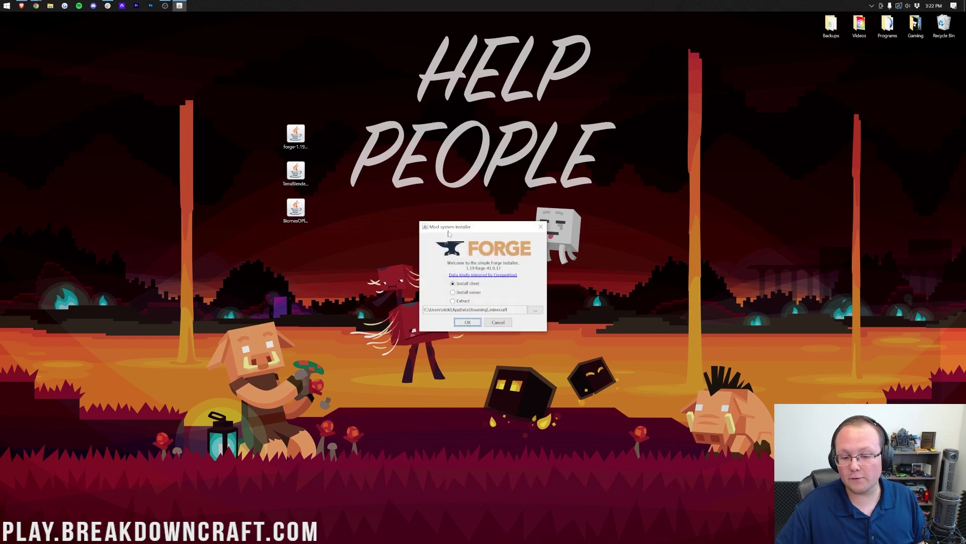
click(467, 322)
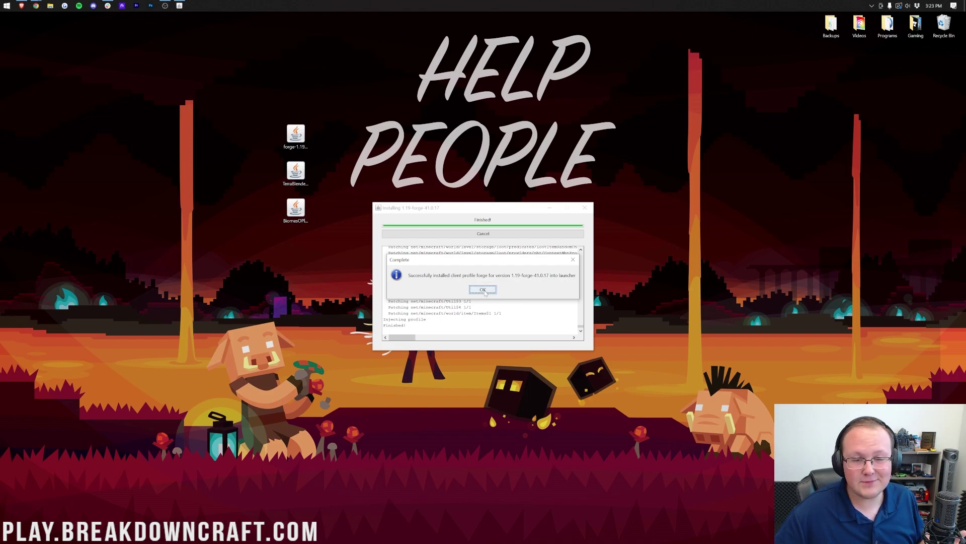
click(483, 290)
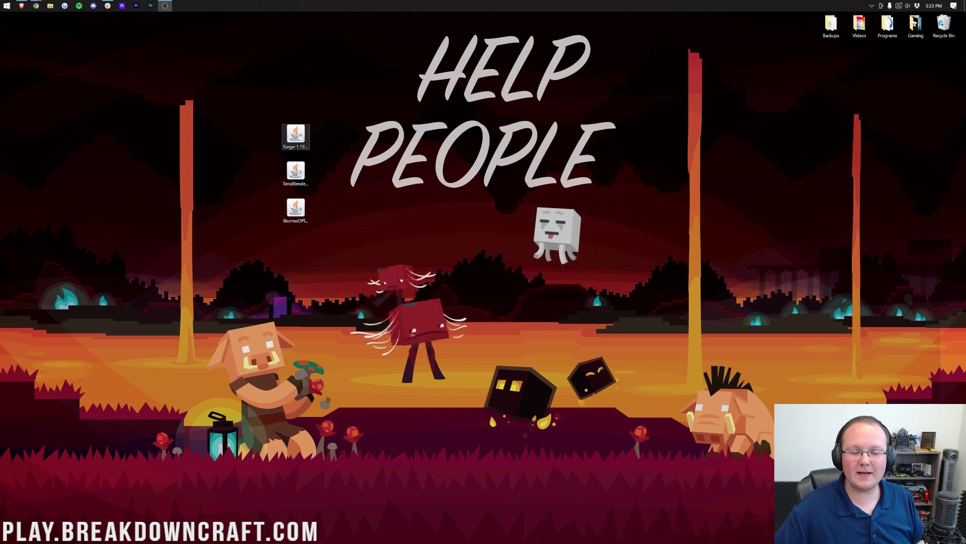
Delete the no-longer-needed forge installer from the desktop into the recycle bin
mouse_move(296, 135)
mouse_down()
mouse_move(715, 105)
mouse_move(943, 25)
mouse_up()
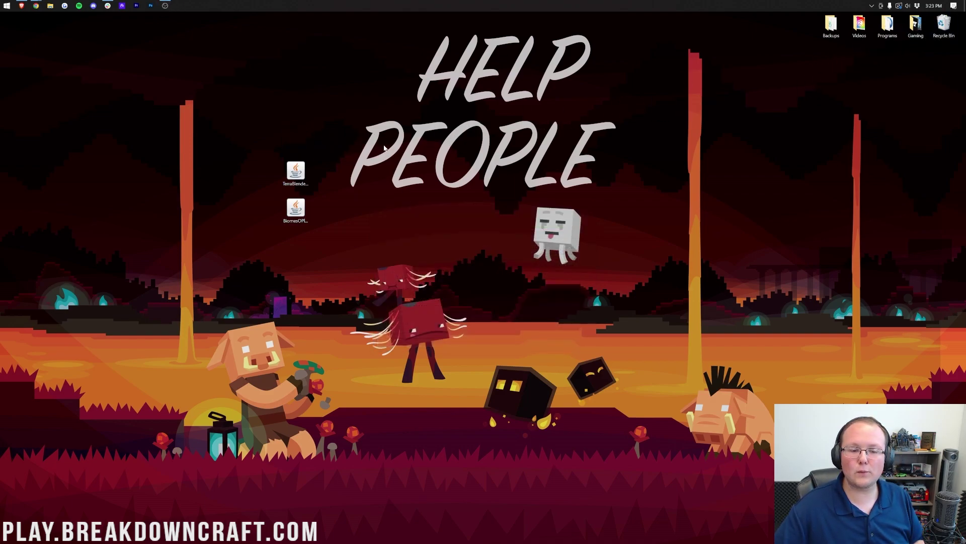
mouse_move(305, 108)
mouse_down()
mouse_move(297, 224)
mouse_move(296, 170)
mouse_move(386, 101)
mouse_up()
click(74, 246)
Reopen the Minecraft Launcher, try playing the forge installation, and back out of the warning
click(6, 6)
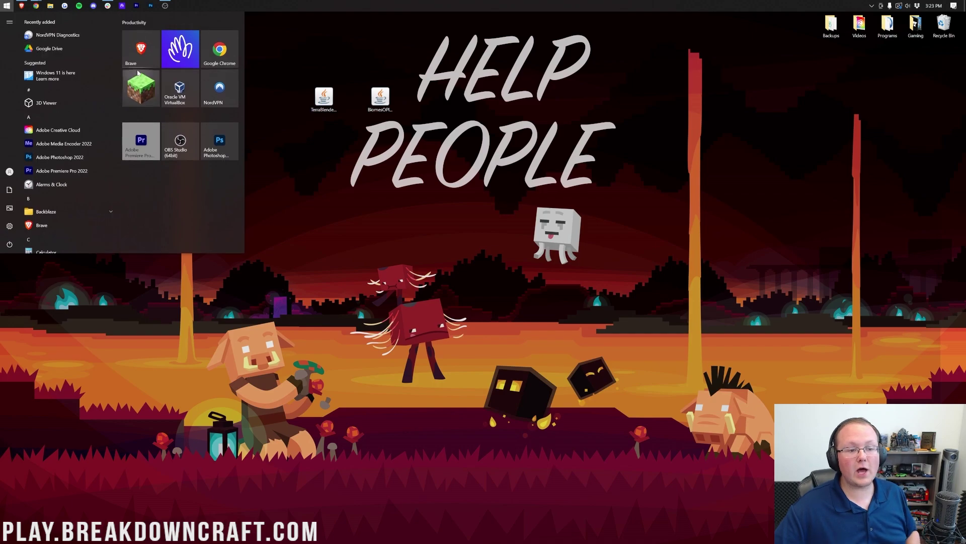
click(134, 86)
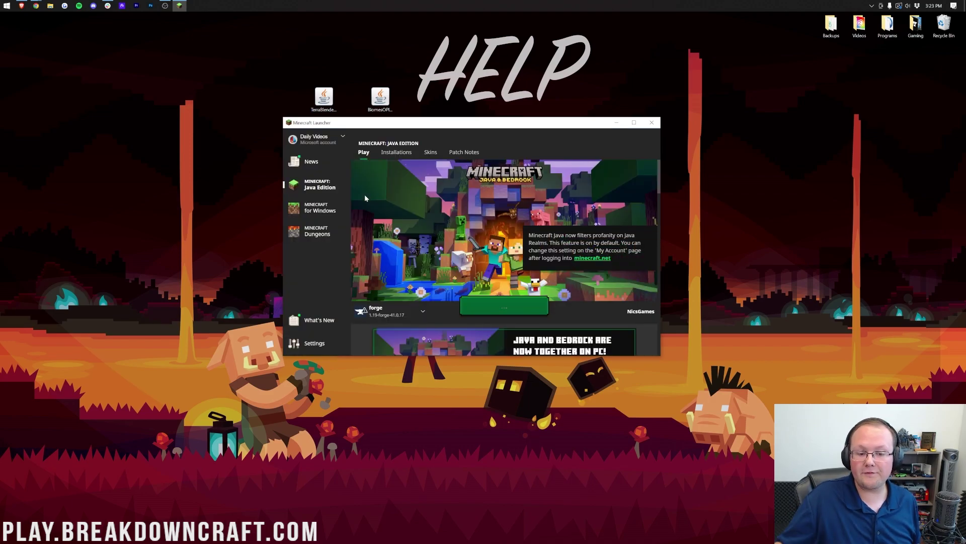
click(409, 316)
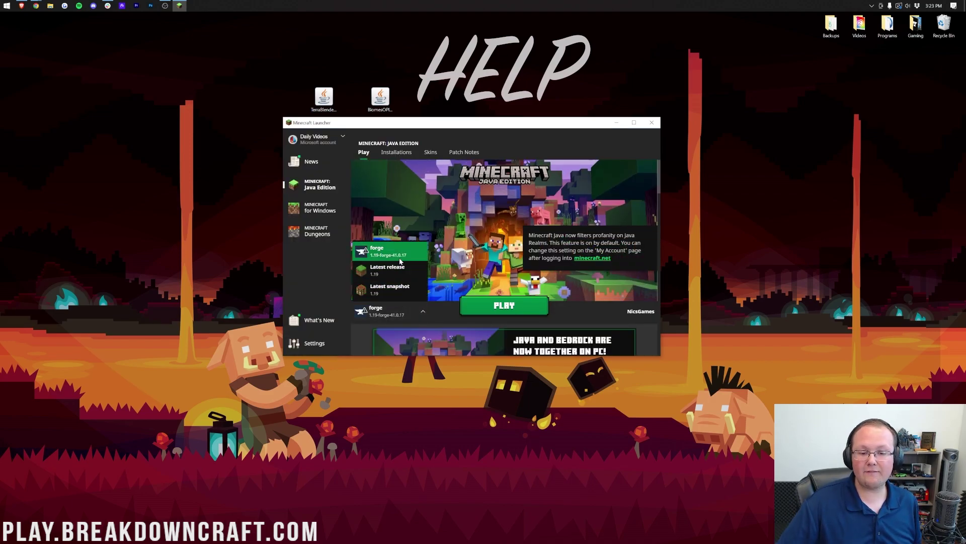
click(390, 251)
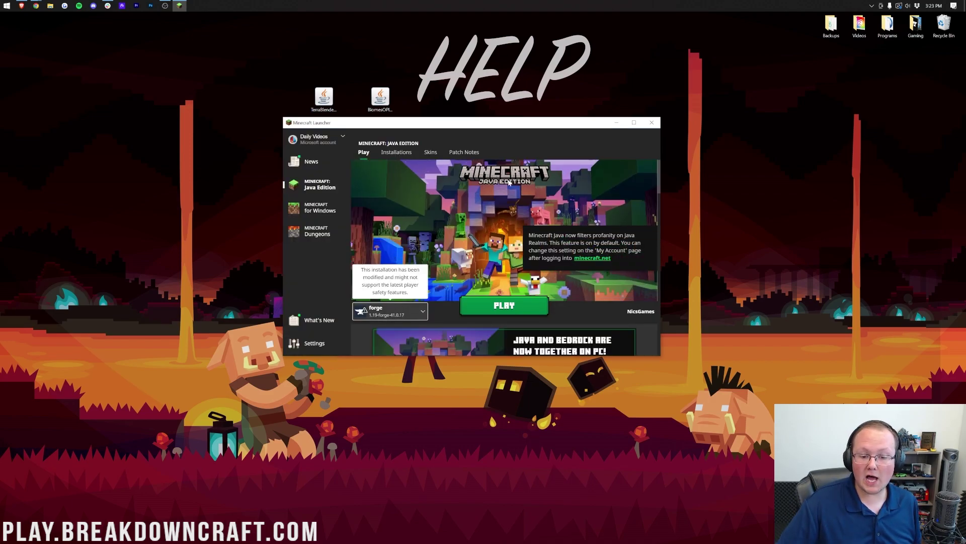
click(424, 312)
click(405, 311)
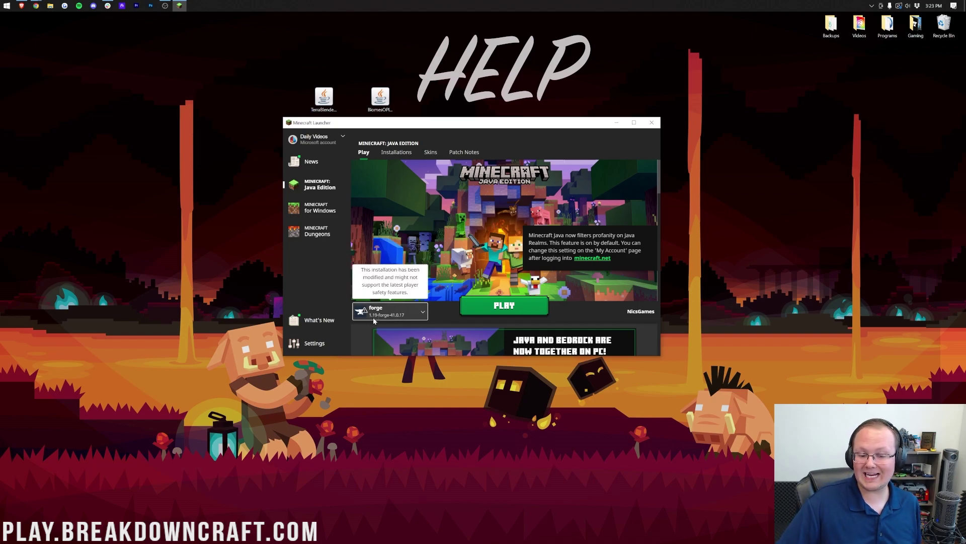
click(516, 309)
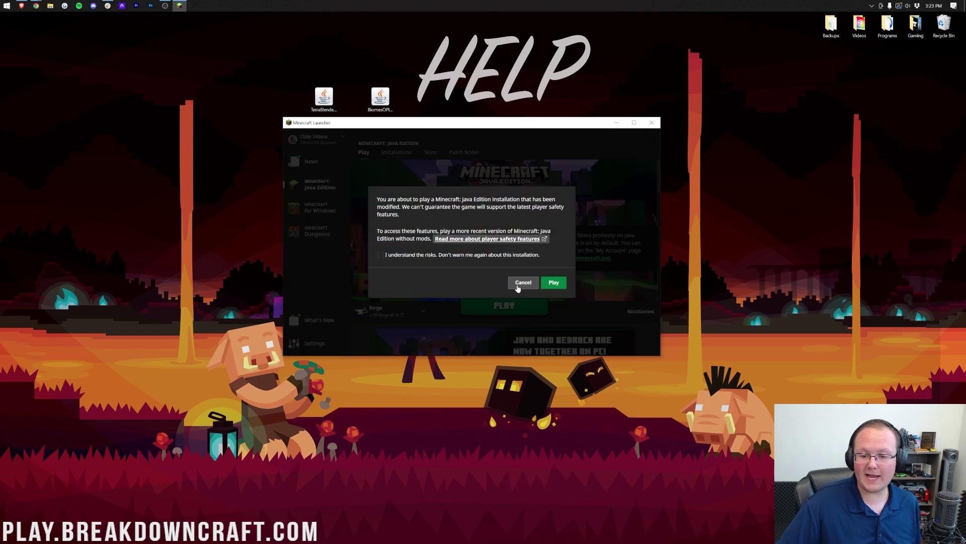
click(523, 283)
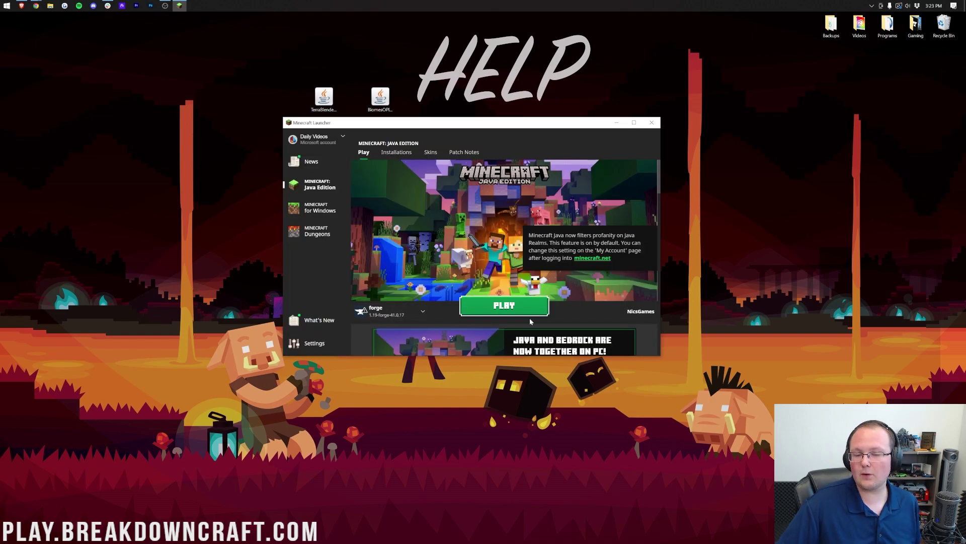
Toggle the Modded filter back on under Installations, then cancel forge's launch warning
click(396, 152)
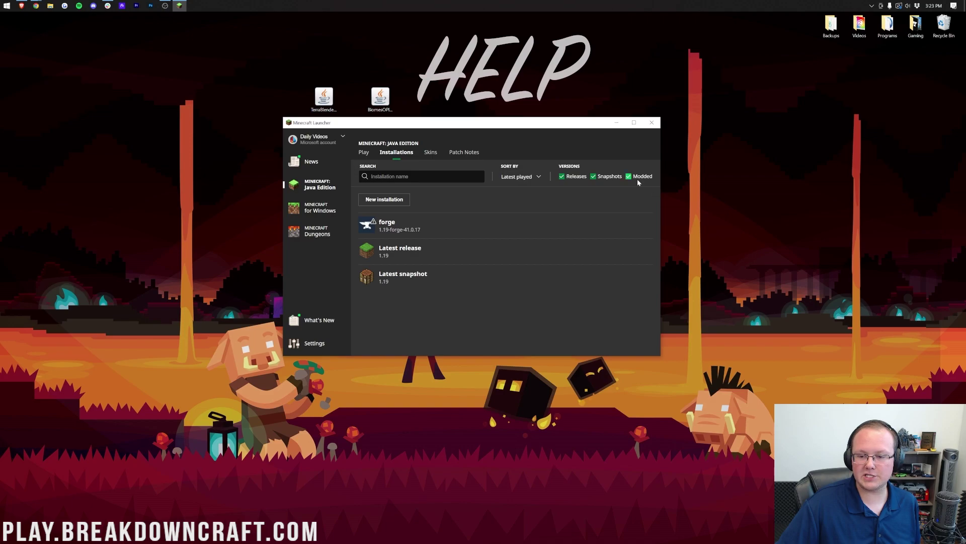
click(637, 180)
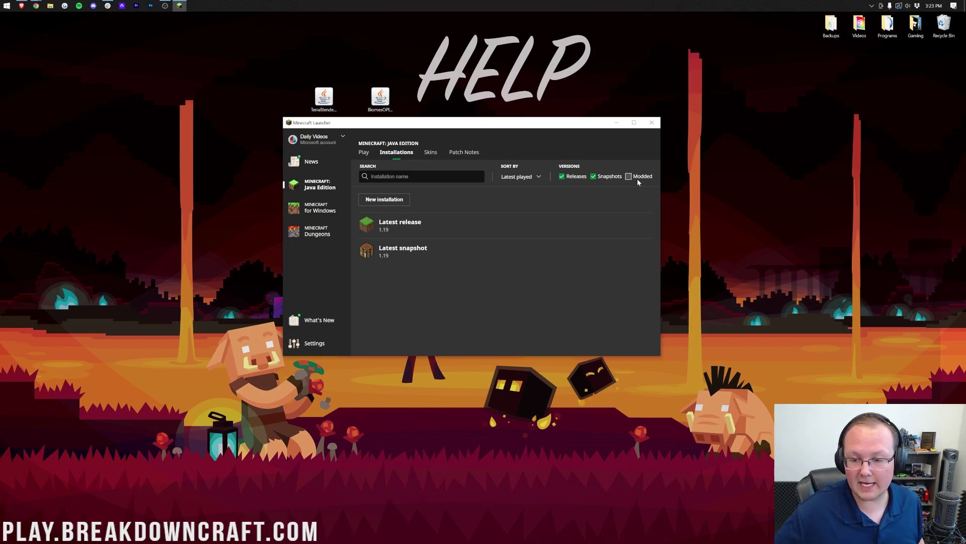
click(637, 179)
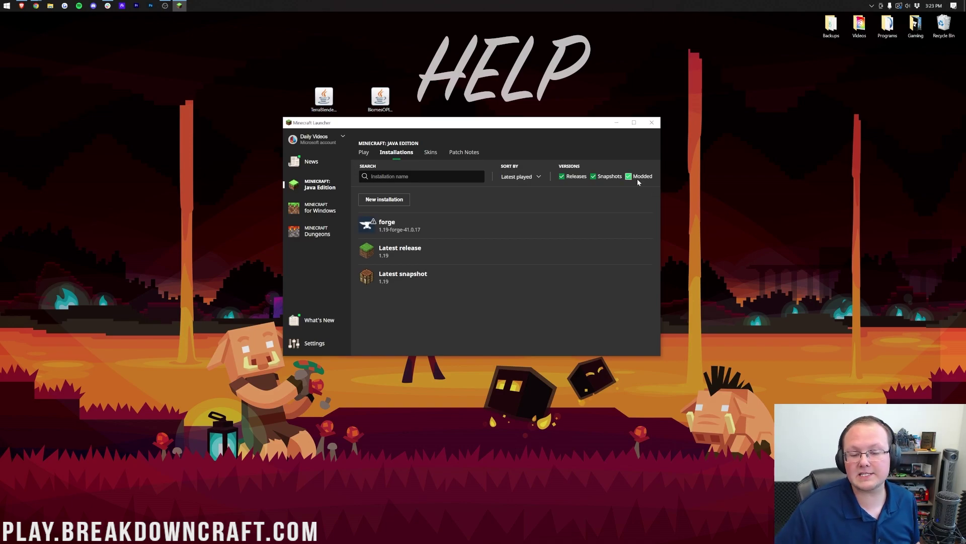
mouse_move(463, 235)
click(608, 225)
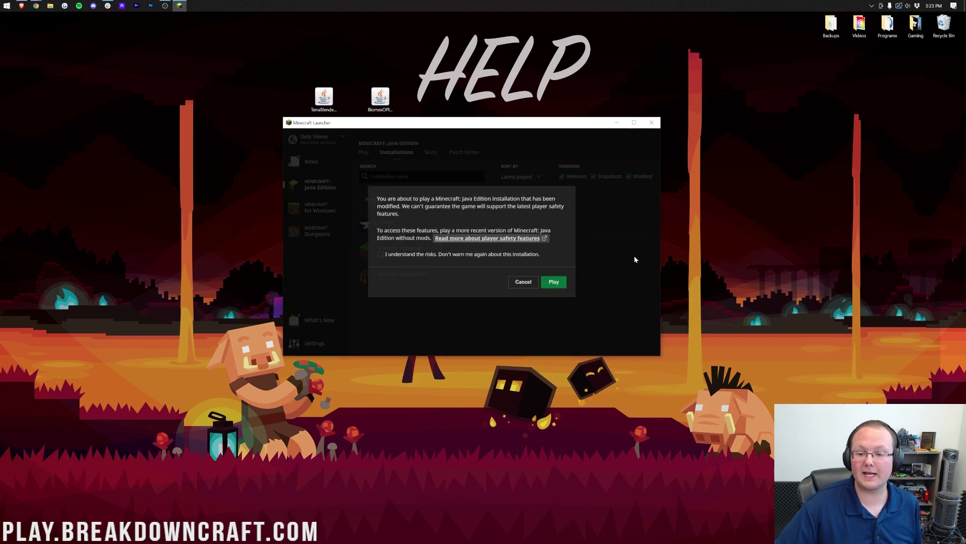
click(521, 281)
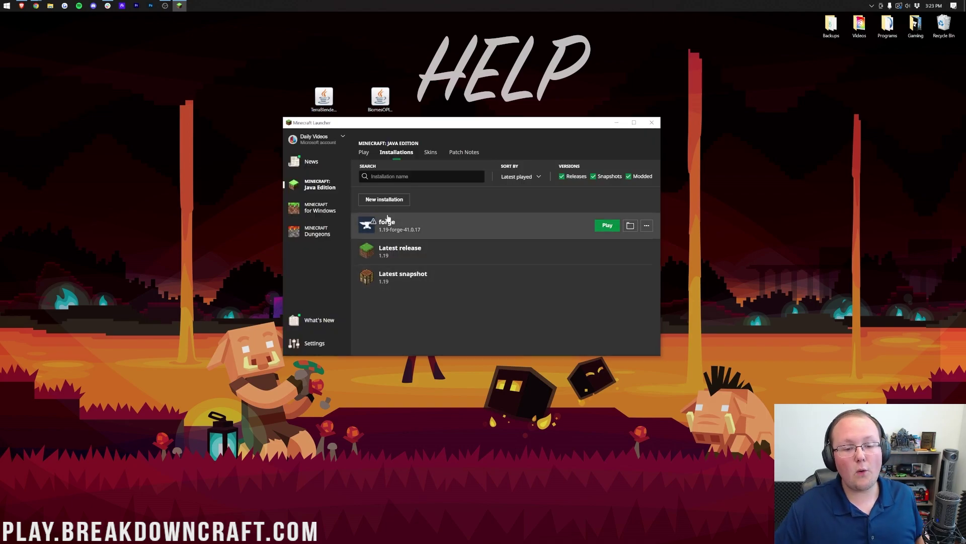
Create a new installation named Play.BreakdownCraft.com using 1.19-forge-41.0.17 at 1920x1080 resolution
click(385, 200)
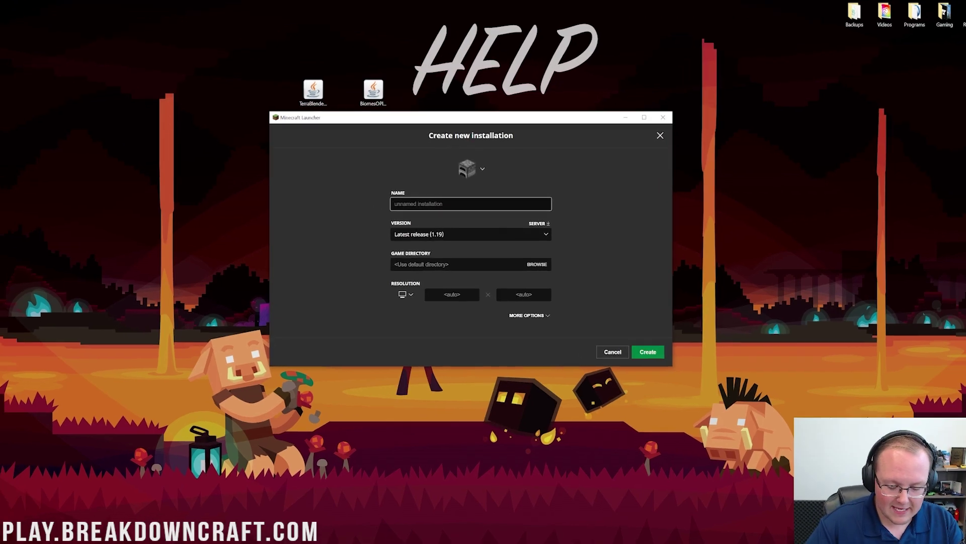
text(Play.Breakdow)
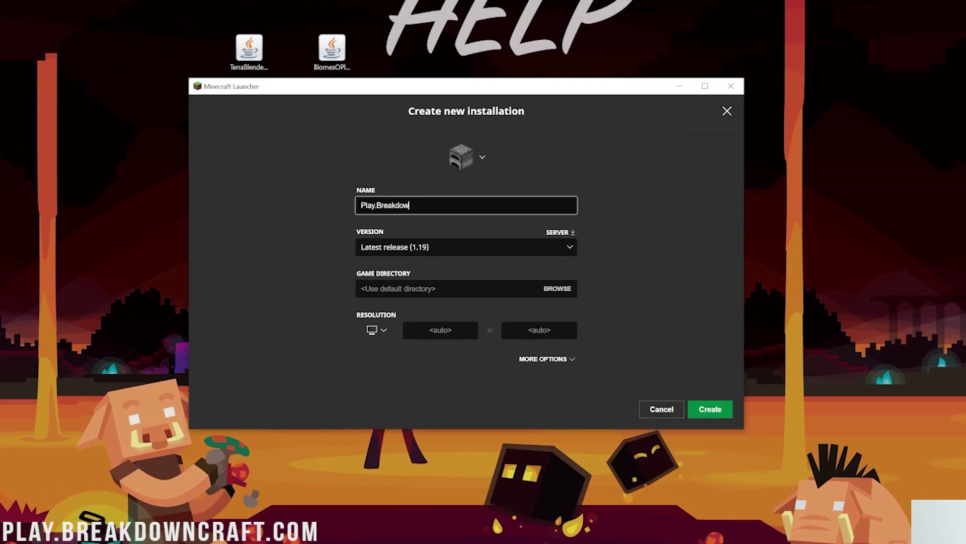
text(y.BreakdownCraft.com)
click(451, 246)
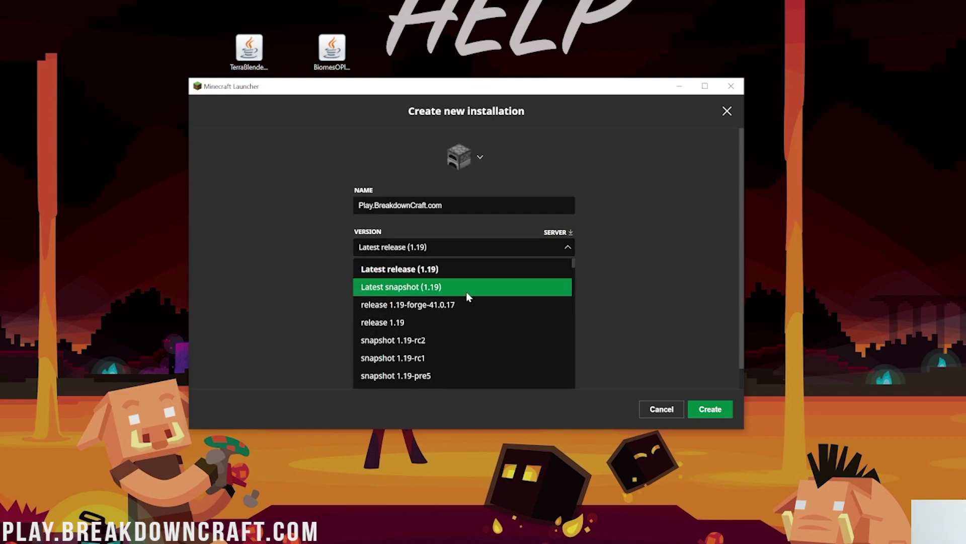
click(423, 309)
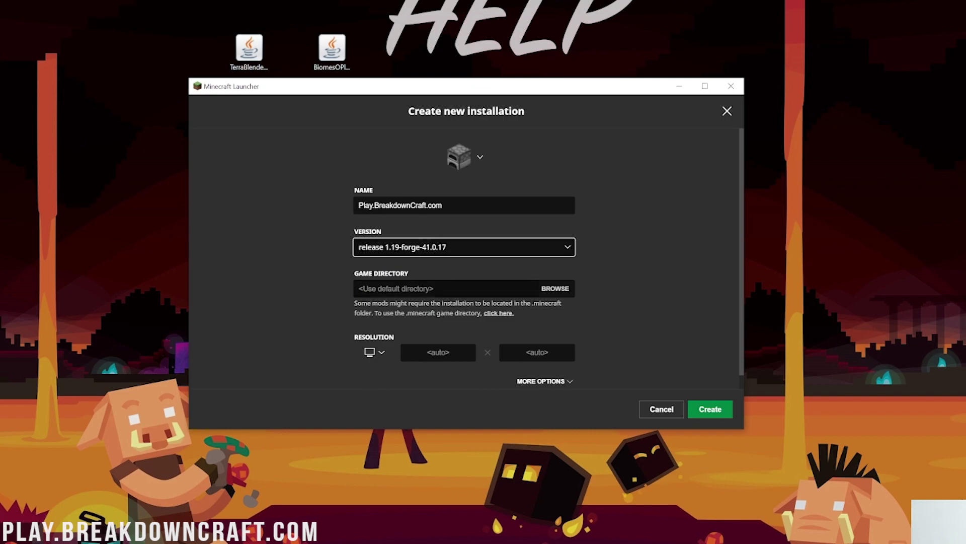
click(375, 353)
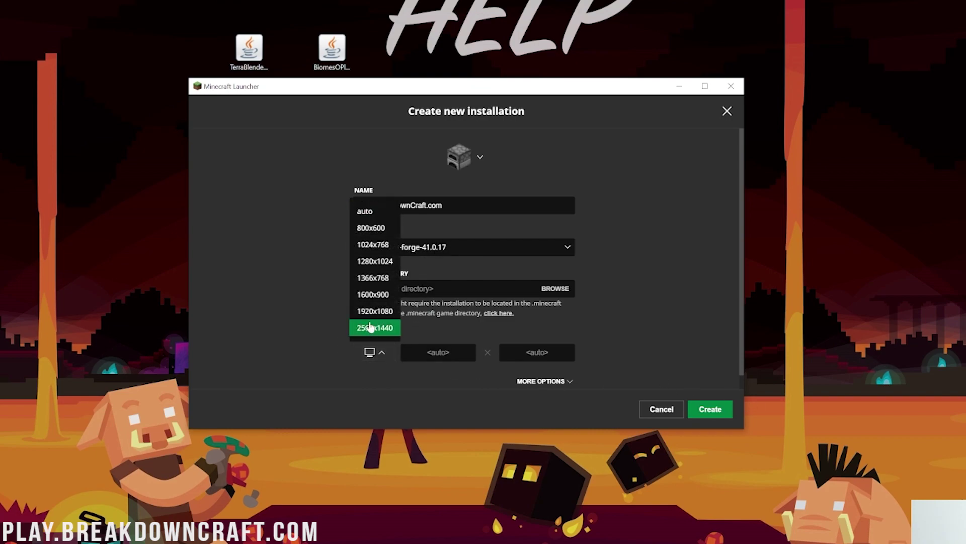
click(375, 311)
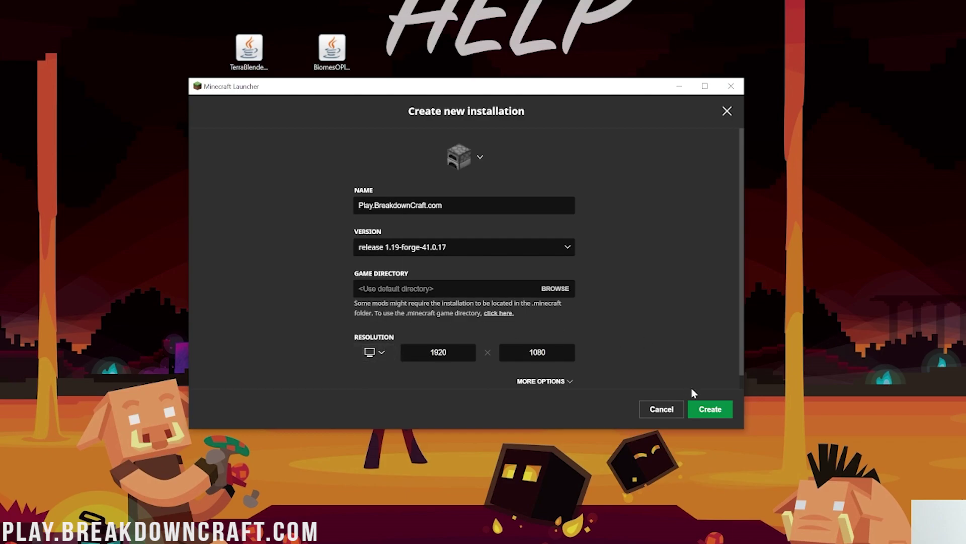
click(711, 412)
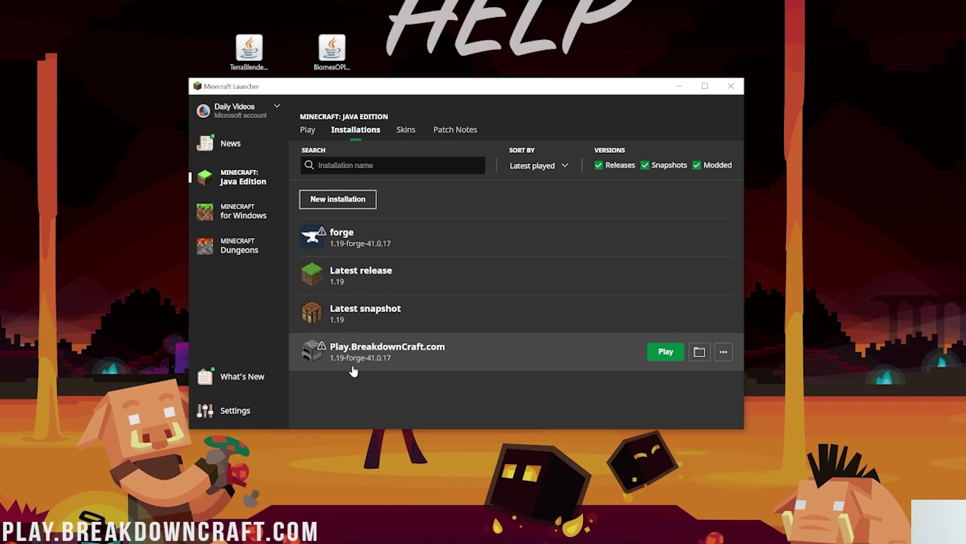
Launch Play.BreakdownCraft.com past the modded warning and open the mods folder from the Mods screen
click(660, 347)
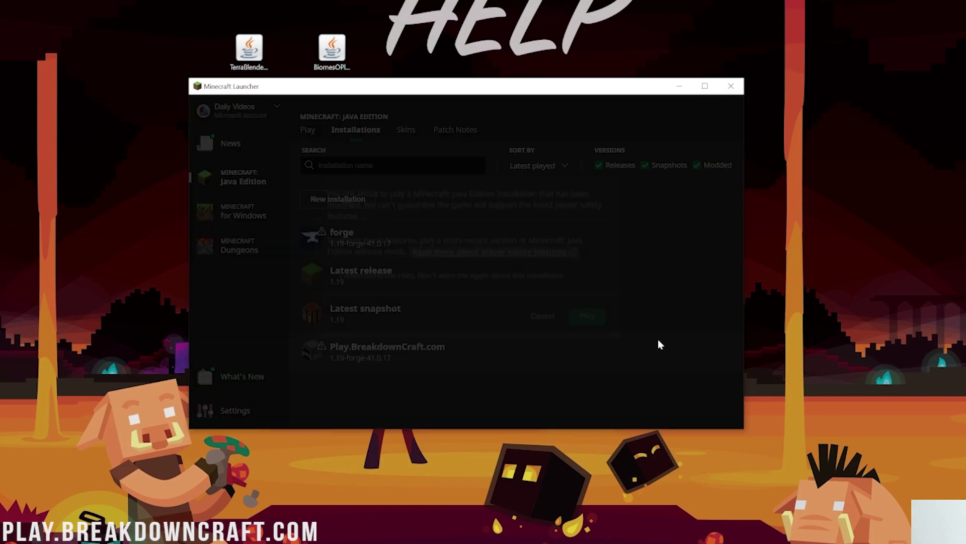
click(587, 316)
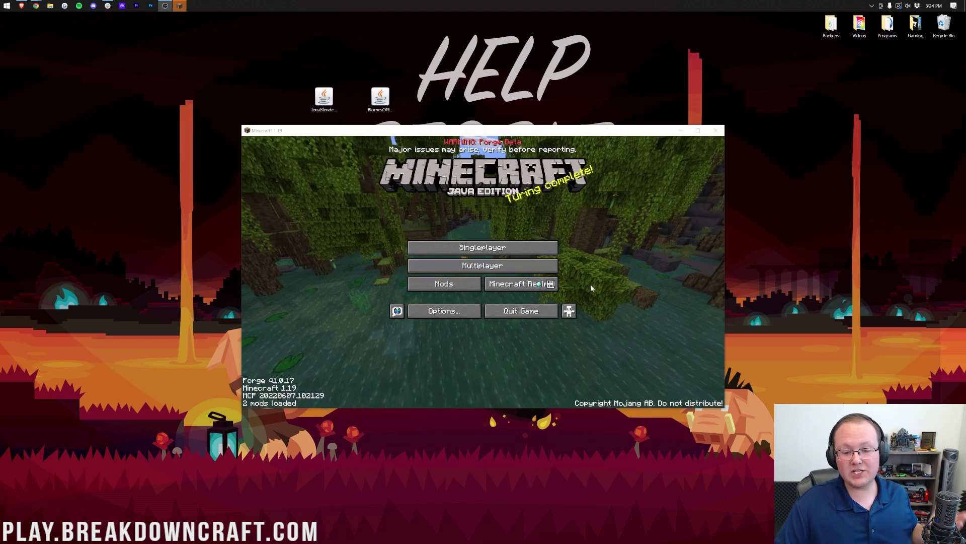
click(452, 285)
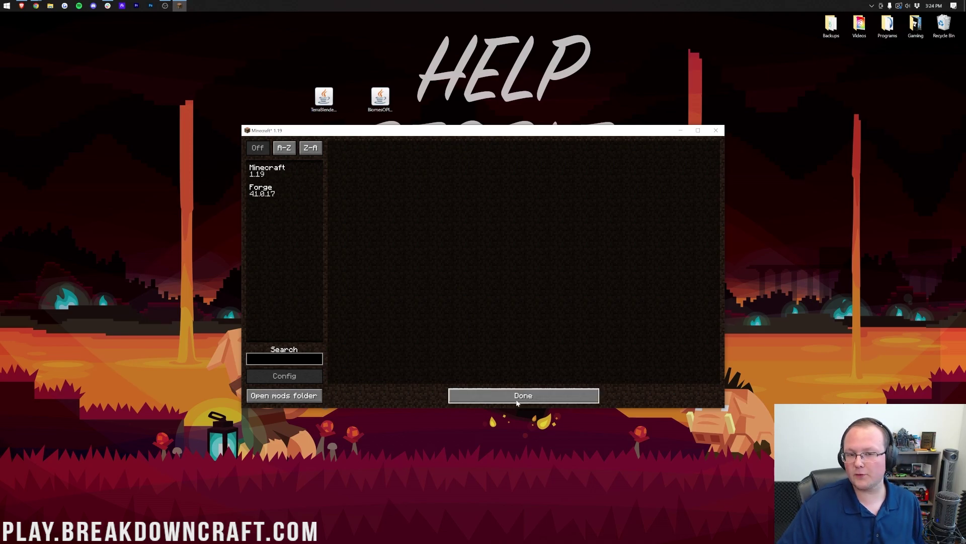
click(542, 391)
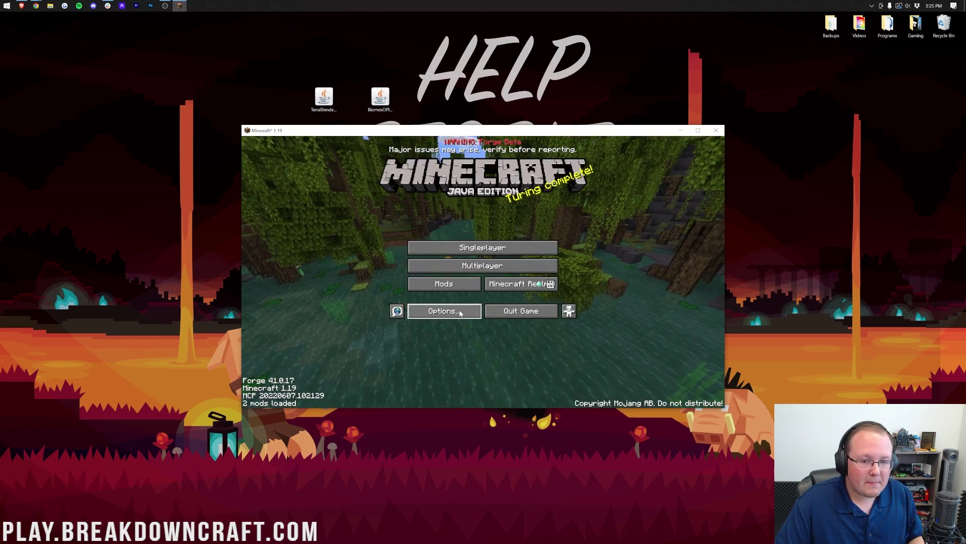
click(455, 290)
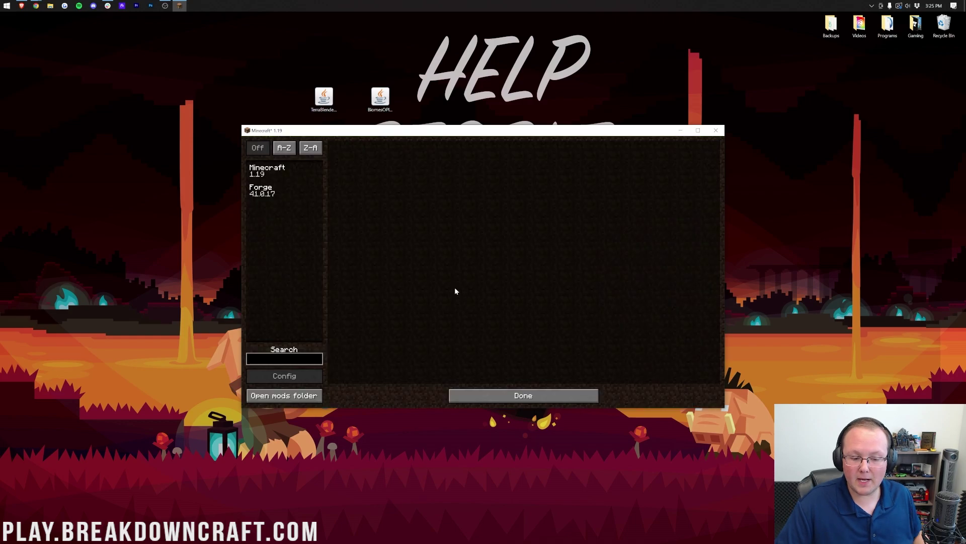
click(300, 394)
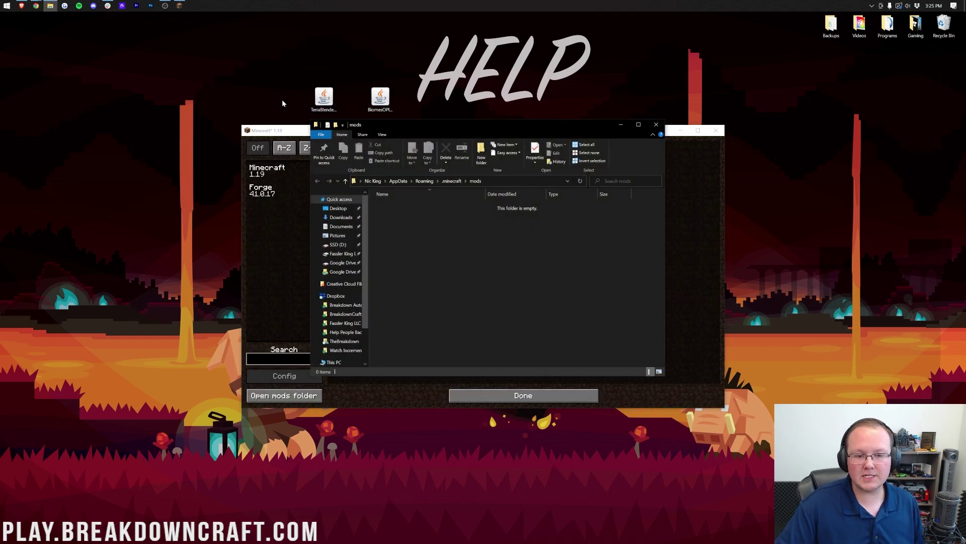
Drag the Biomes O' Plenty and TerraBlender jars from the desktop into .minecraft\mods
drag(282, 99, 472, 310)
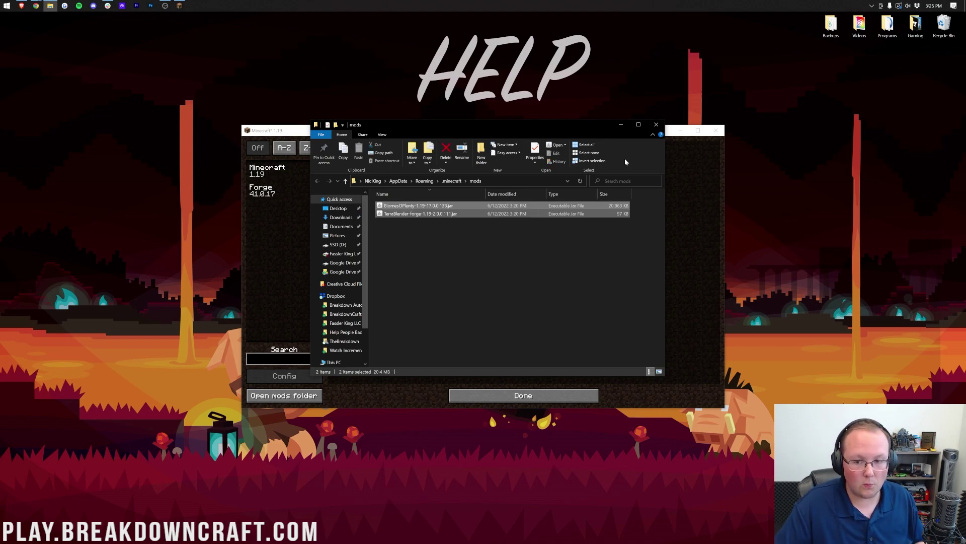
Close Explorer, quit the game, and relaunch Play.BreakdownCraft.com from a reopened launcher
click(657, 125)
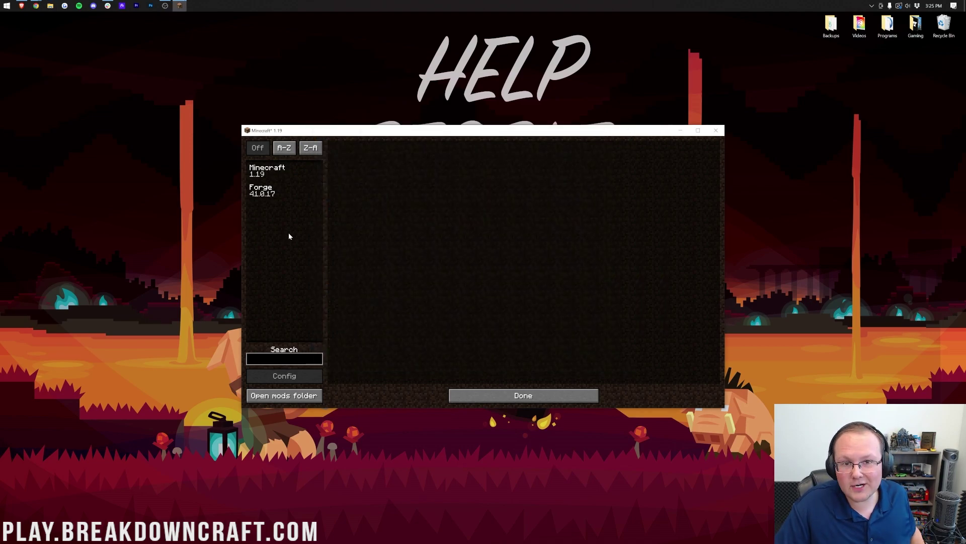
click(535, 393)
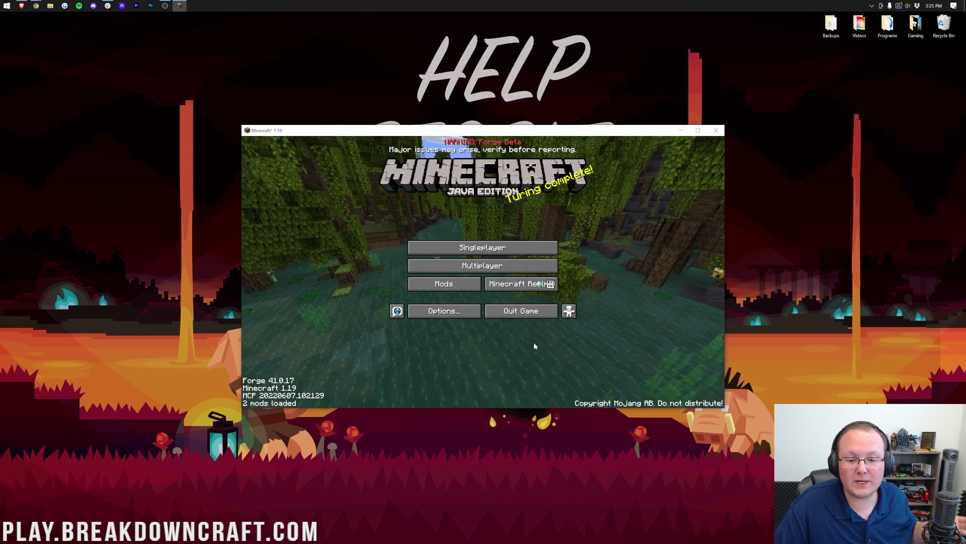
click(528, 309)
click(2, 4)
click(176, 112)
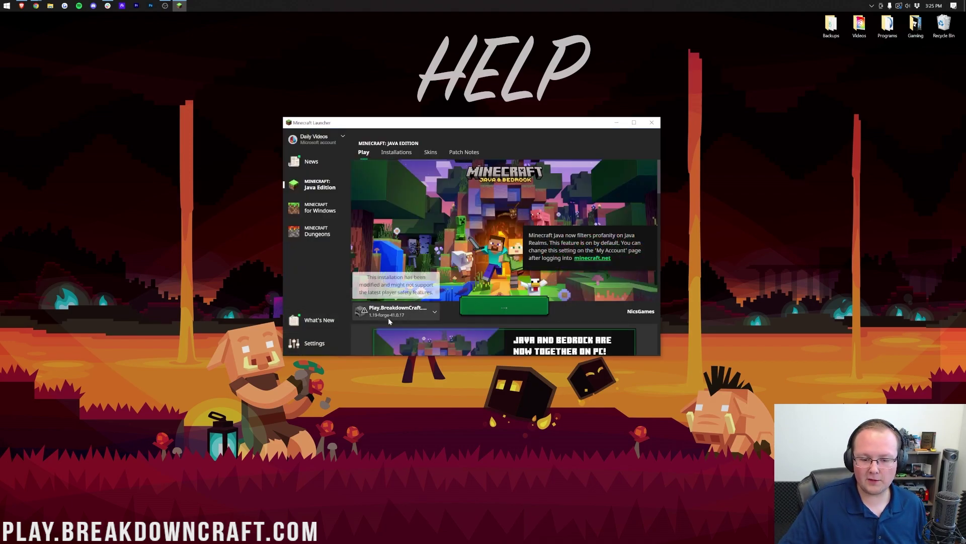
click(477, 308)
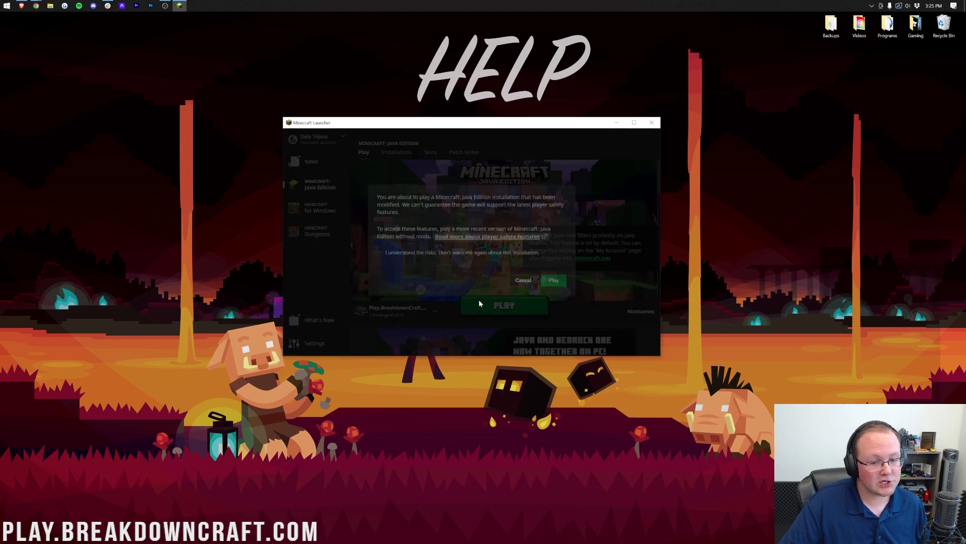
click(555, 284)
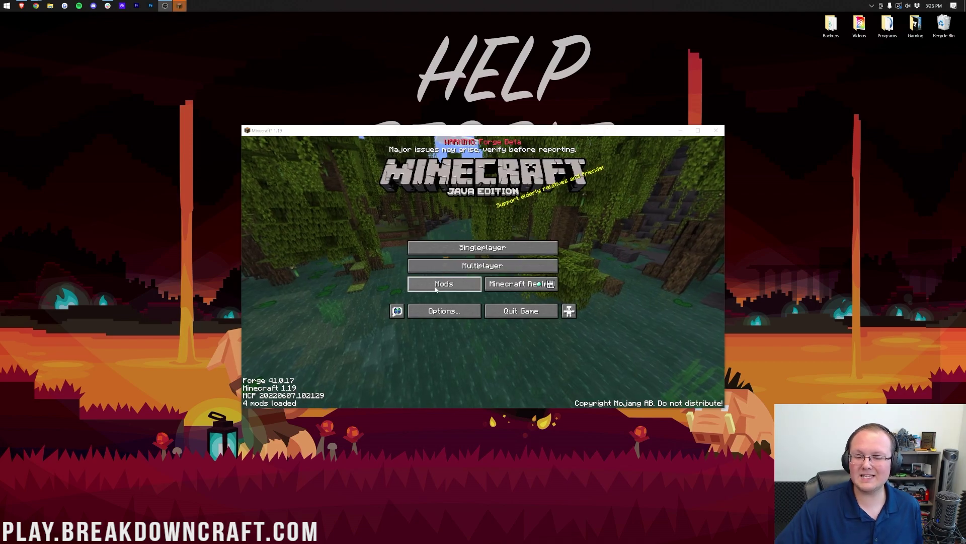
Check the Biomes O' Plenty and TerraBlender entries in the loaded Mods list
click(467, 278)
click(299, 230)
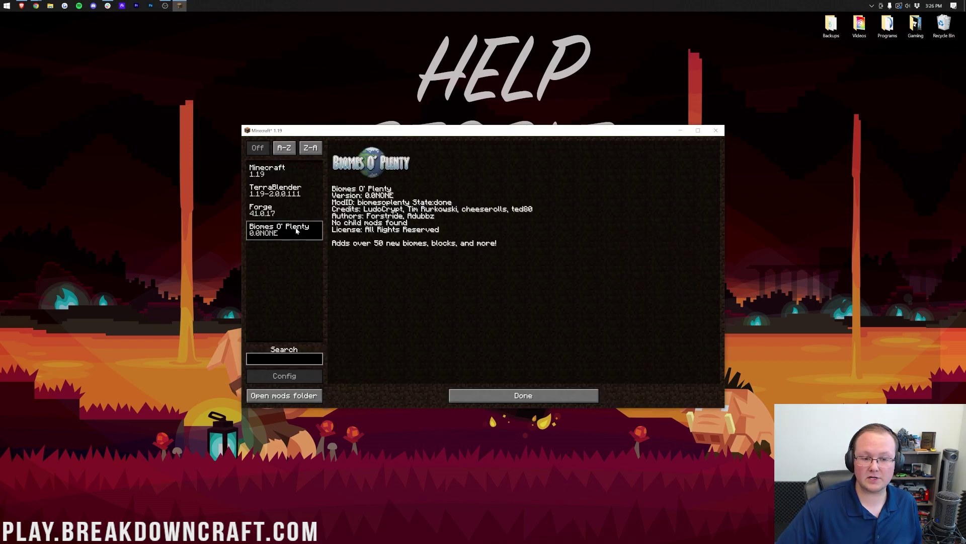
click(281, 198)
click(471, 394)
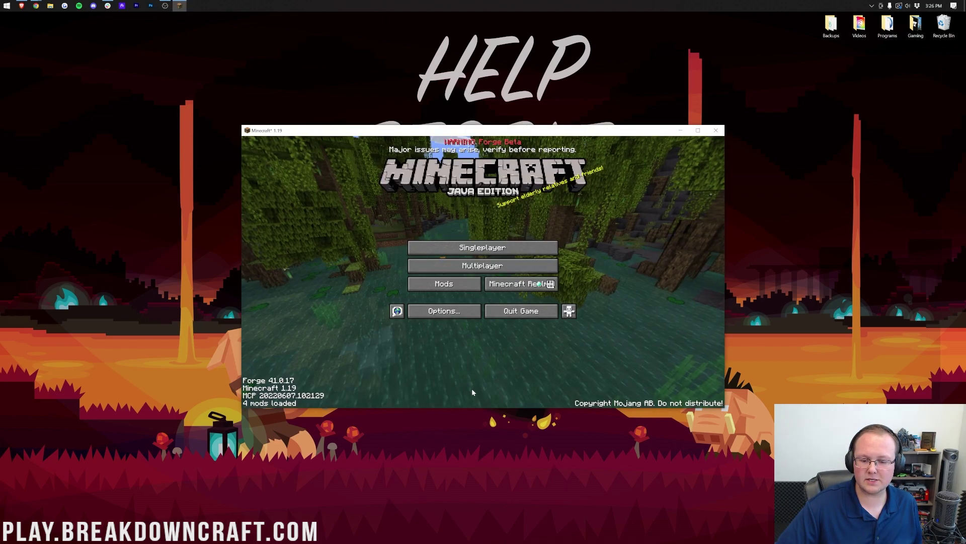
Abandon new-world creation and load the existing 1.19 singleplayer world instead
click(458, 247)
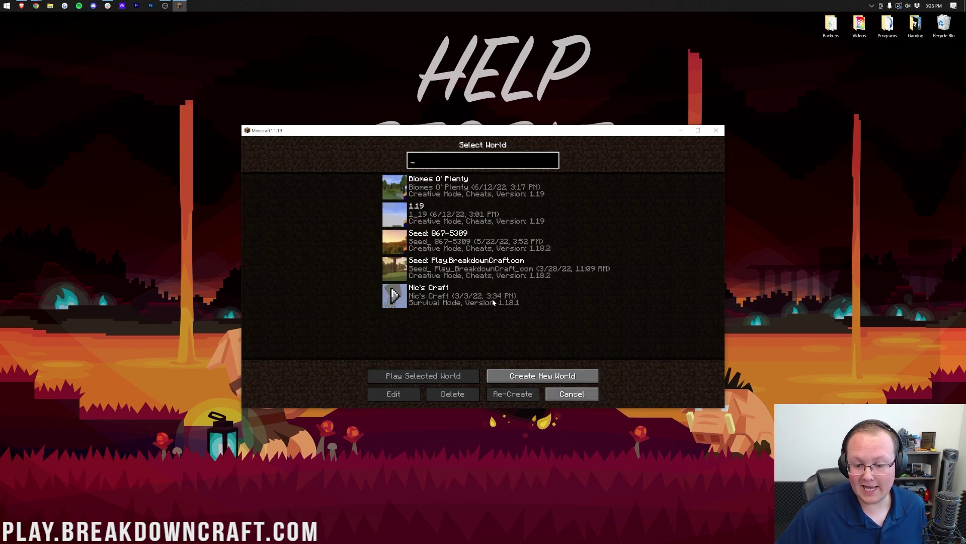
click(526, 381)
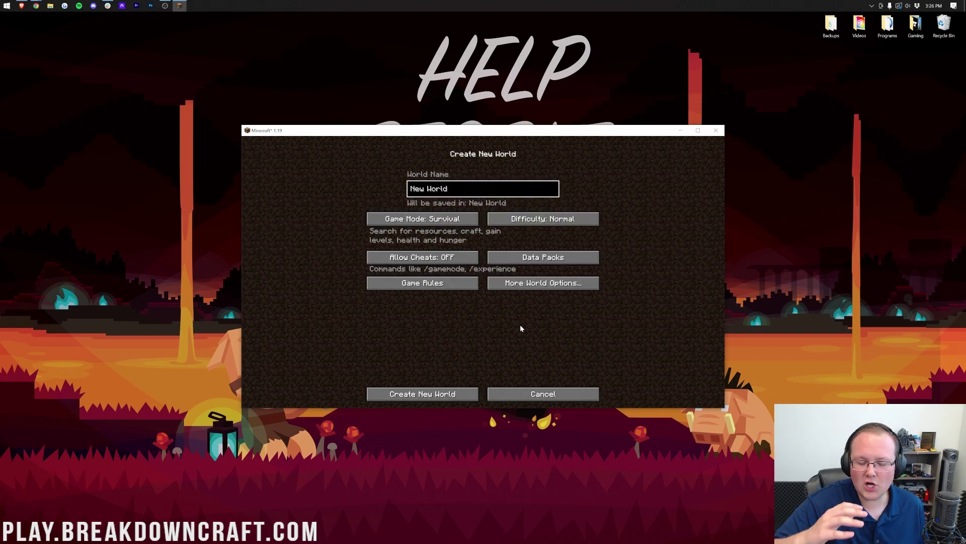
click(518, 393)
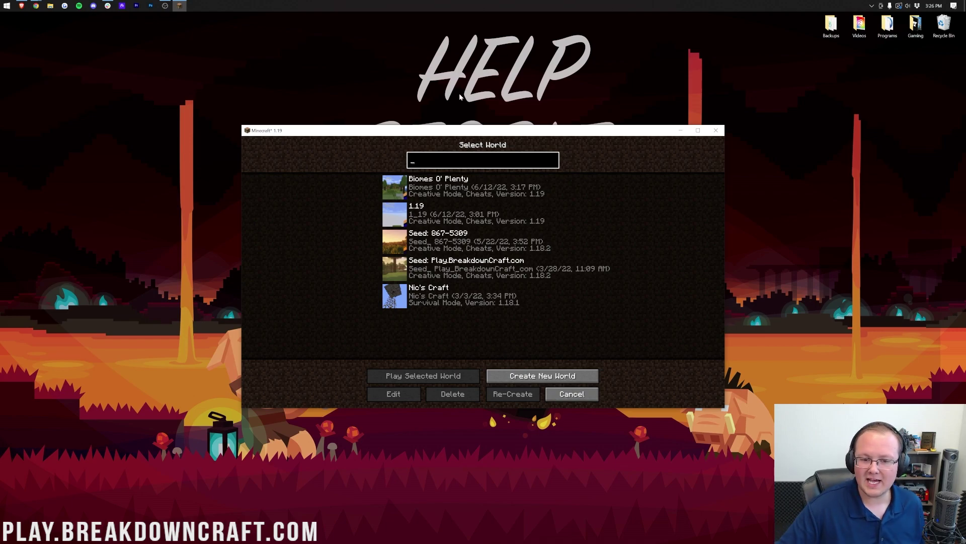
double_click(452, 203)
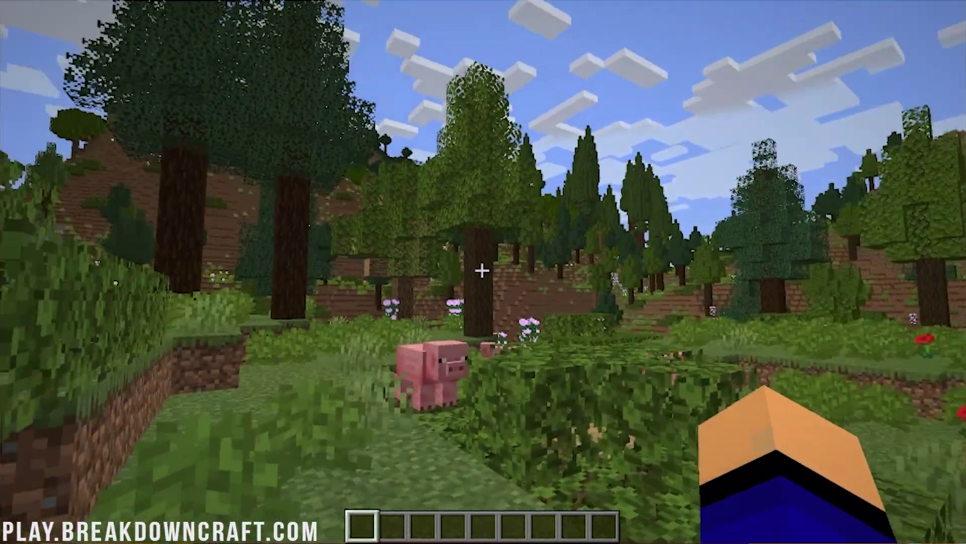
Show the F3 debug overlay and fly through the mediterranean forest valley and hills
key(w)
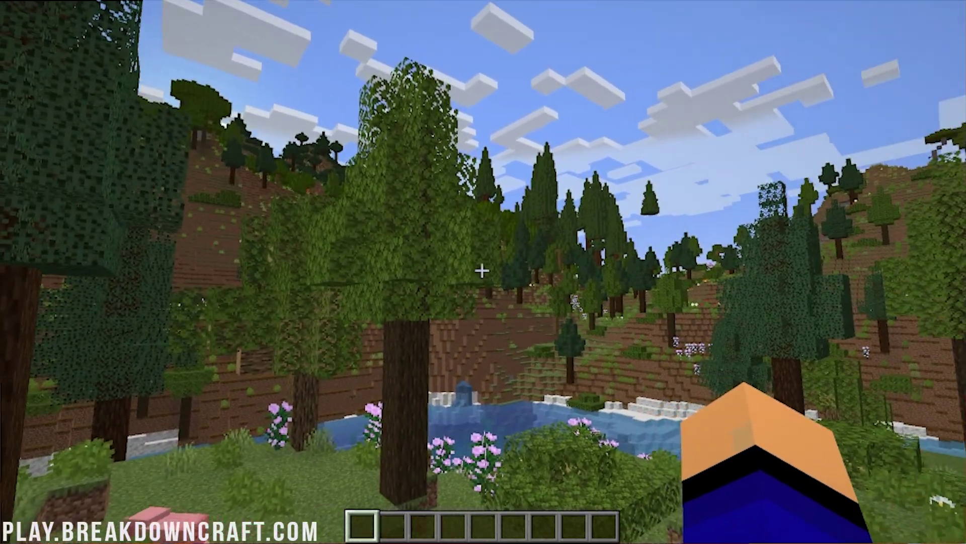
key(F3)
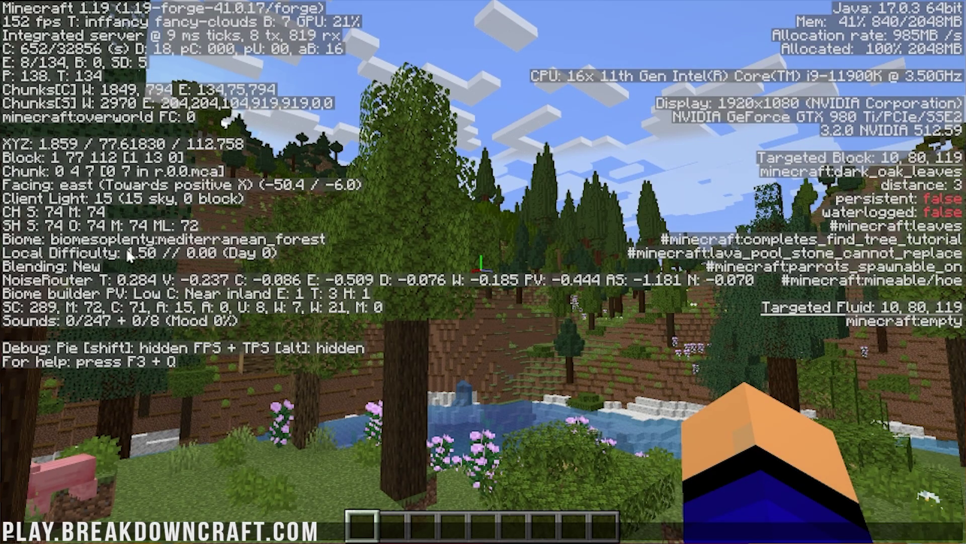
key(w)
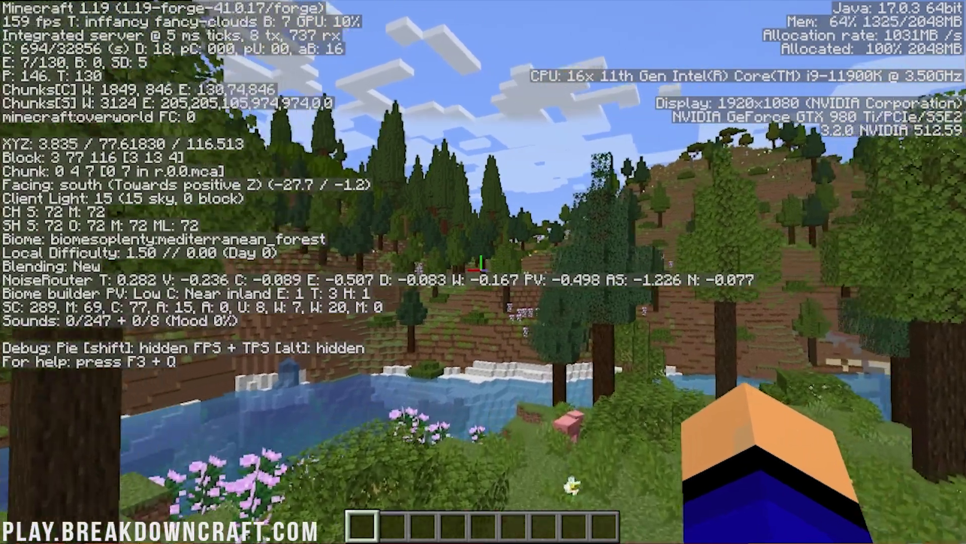
key(w)
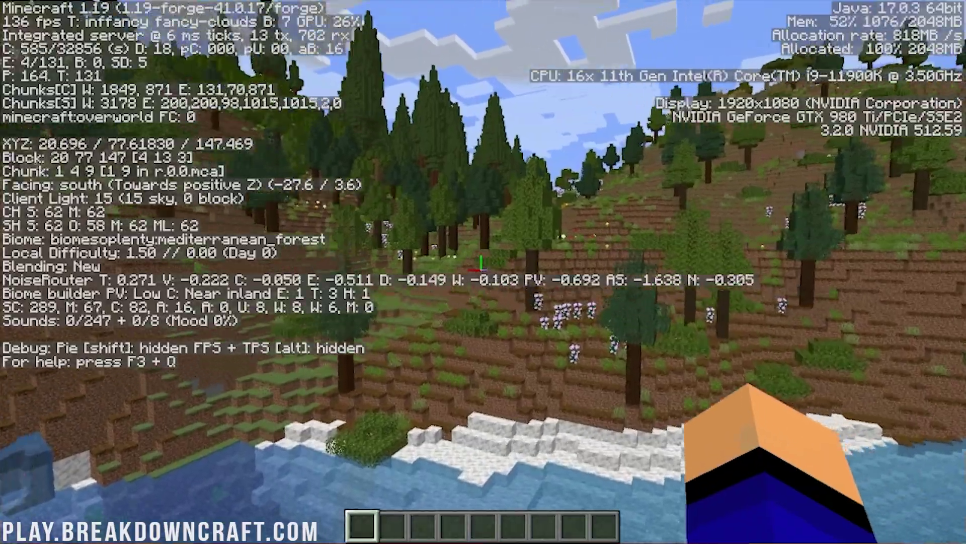
key(w)
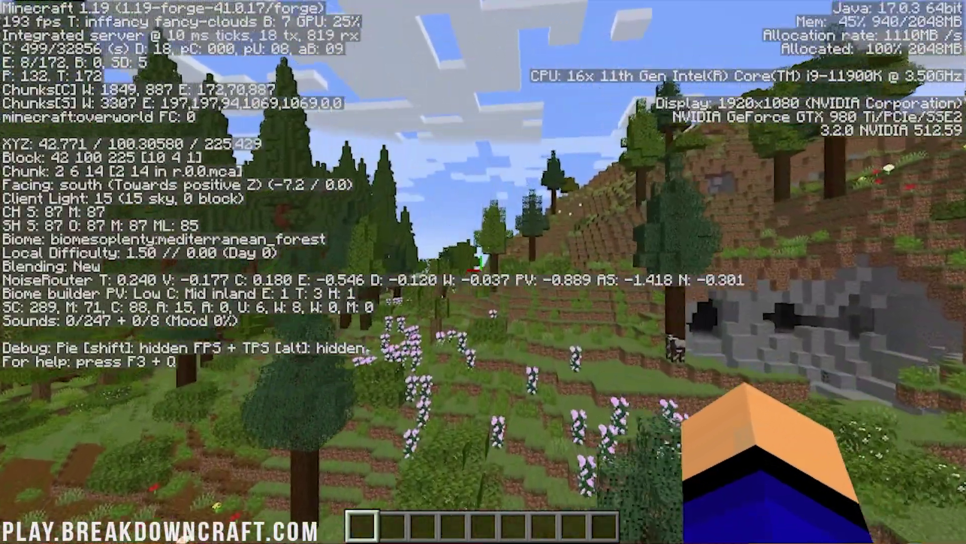
key(w)
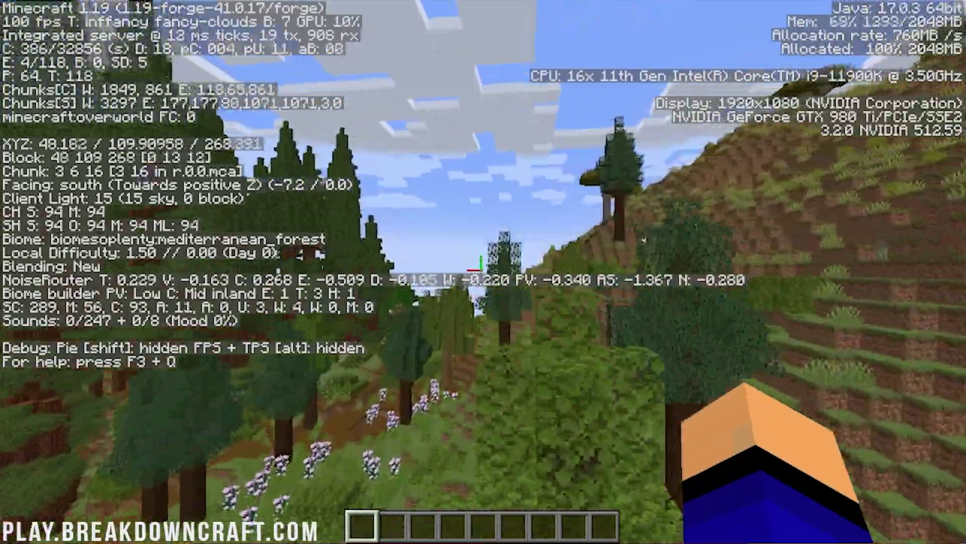
key(w)
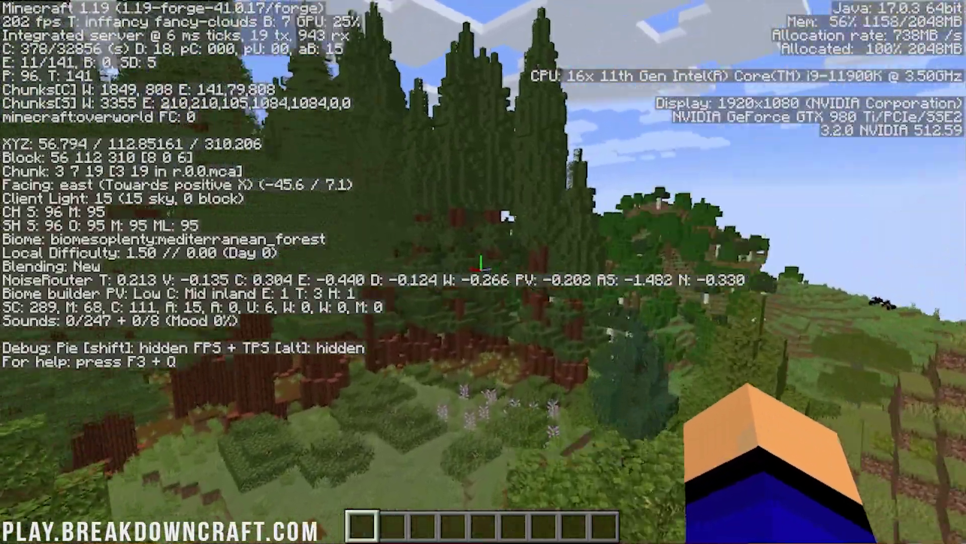
key(w)
key(w)
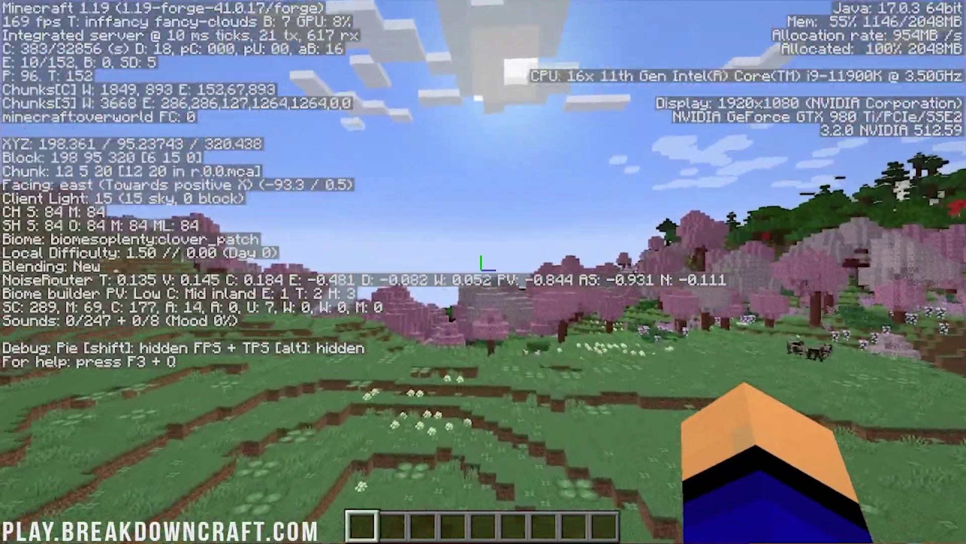
Fly east into the cherry blossom grove and hide the debug overlay
key(w)
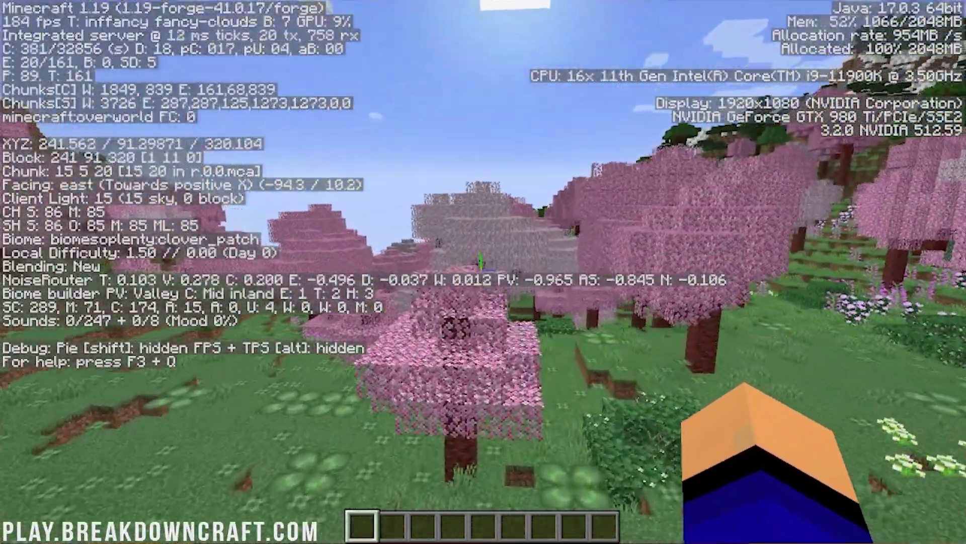
key(w)
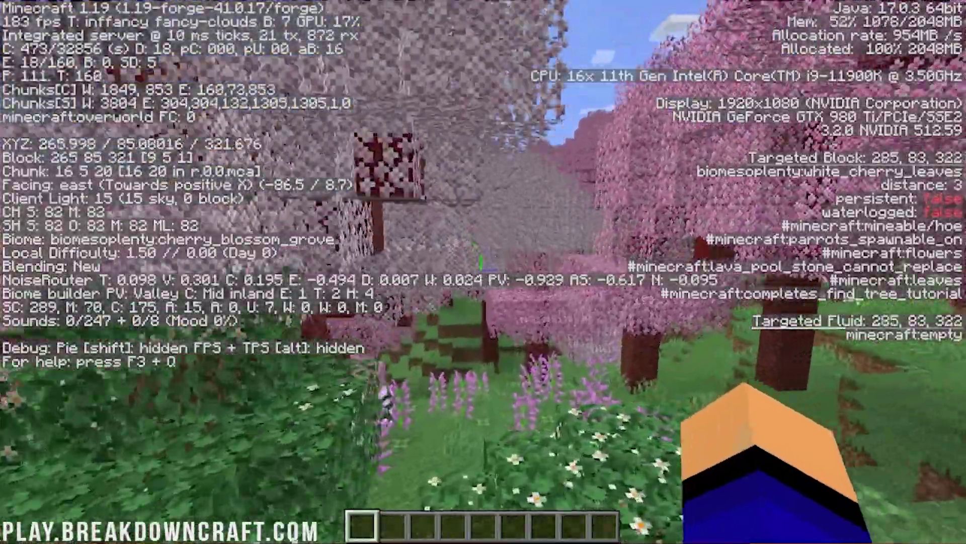
key(w)
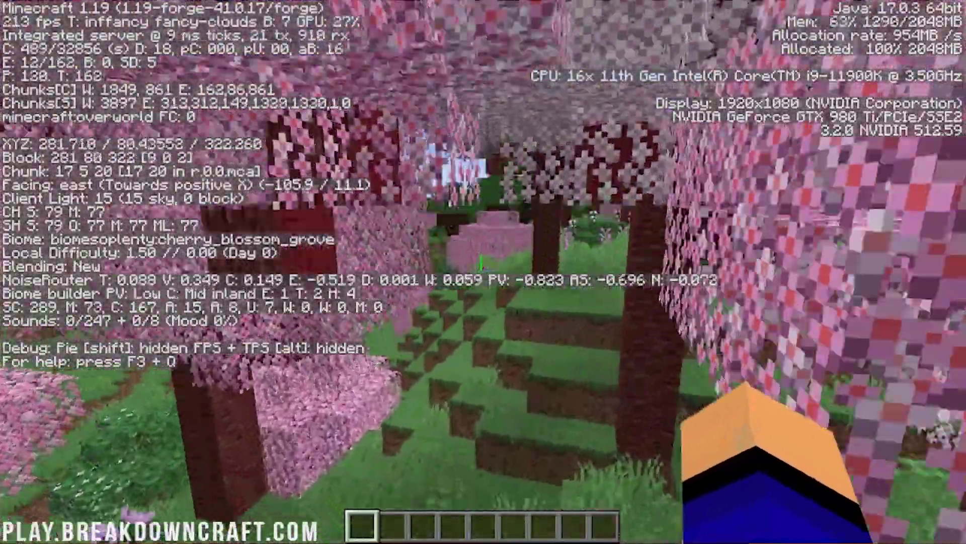
key(w)
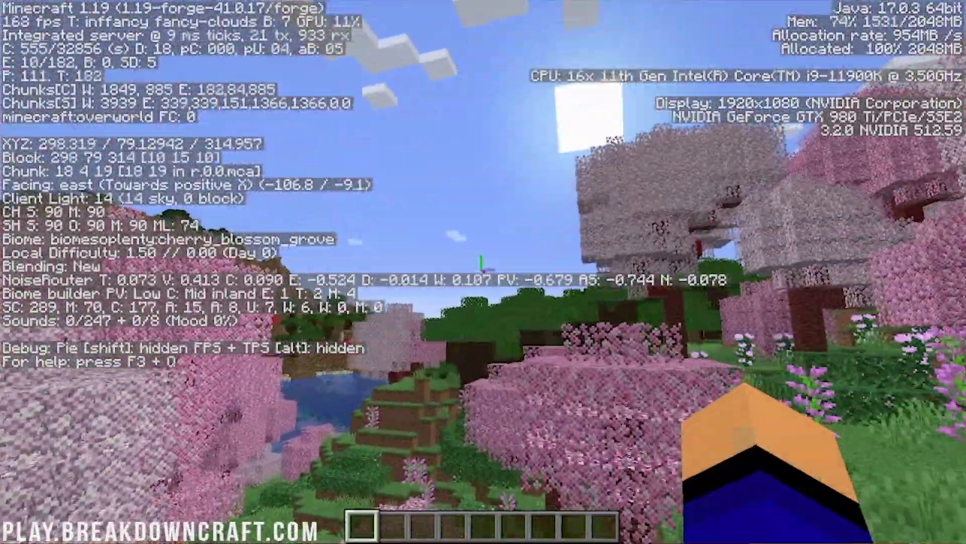
key(w)
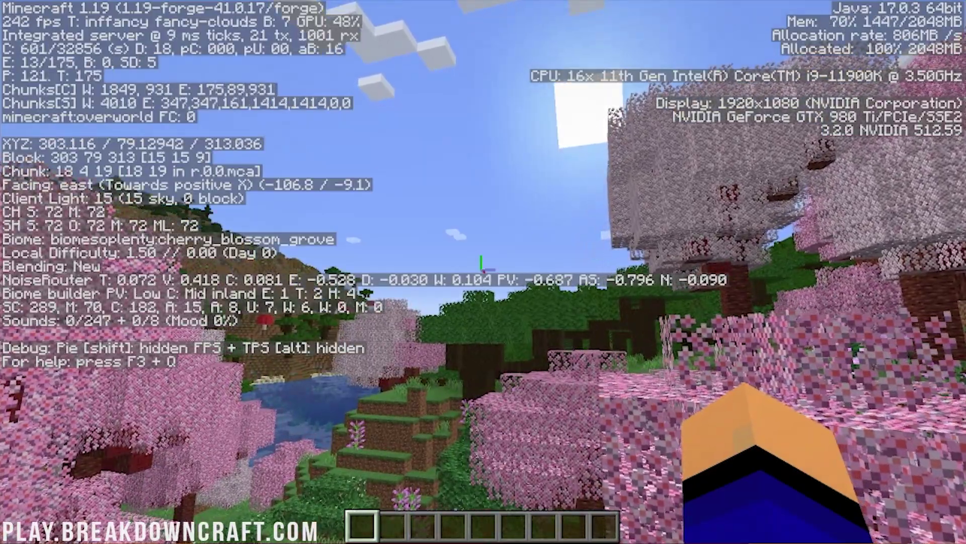
key(F3)
key(w)
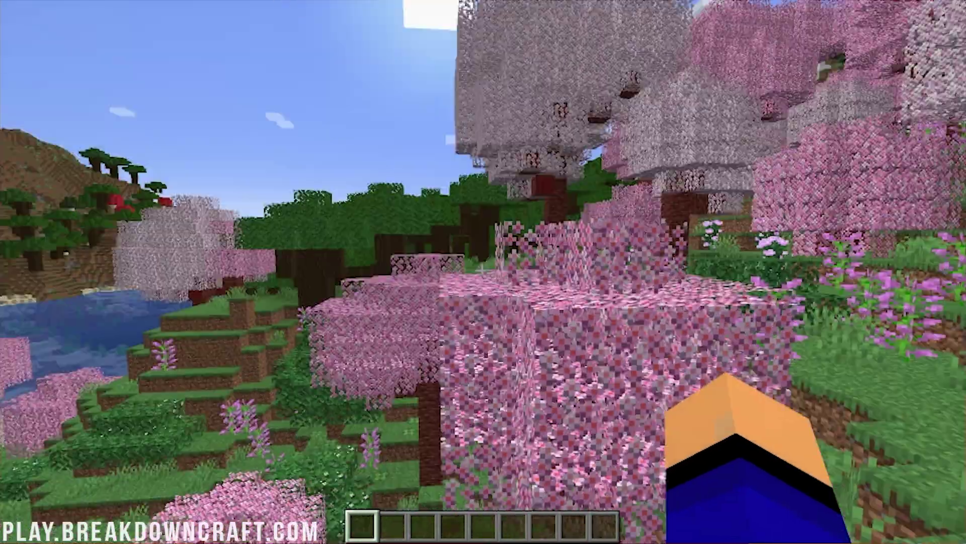
Open the creative inventory on the Biomes O' Plenty tab and scroll through its items
key(w)
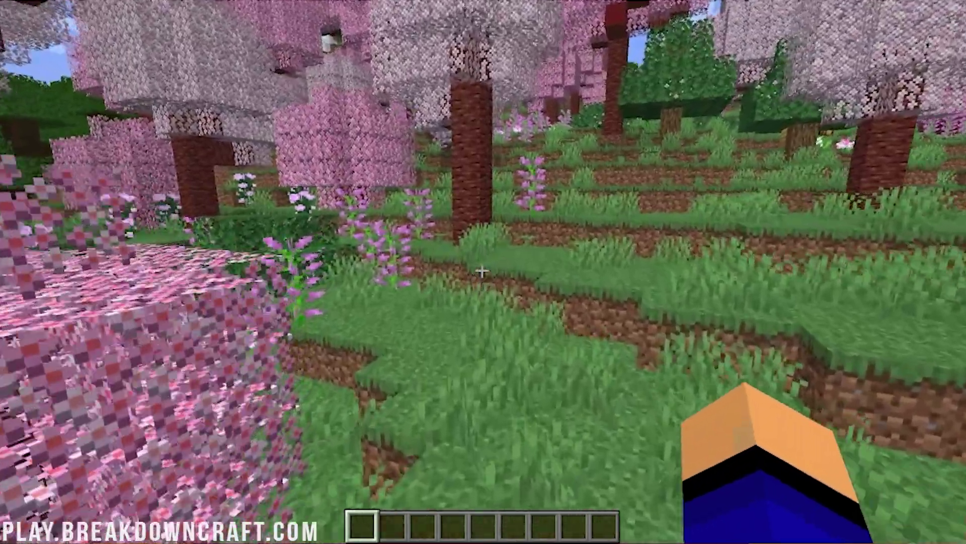
key(e)
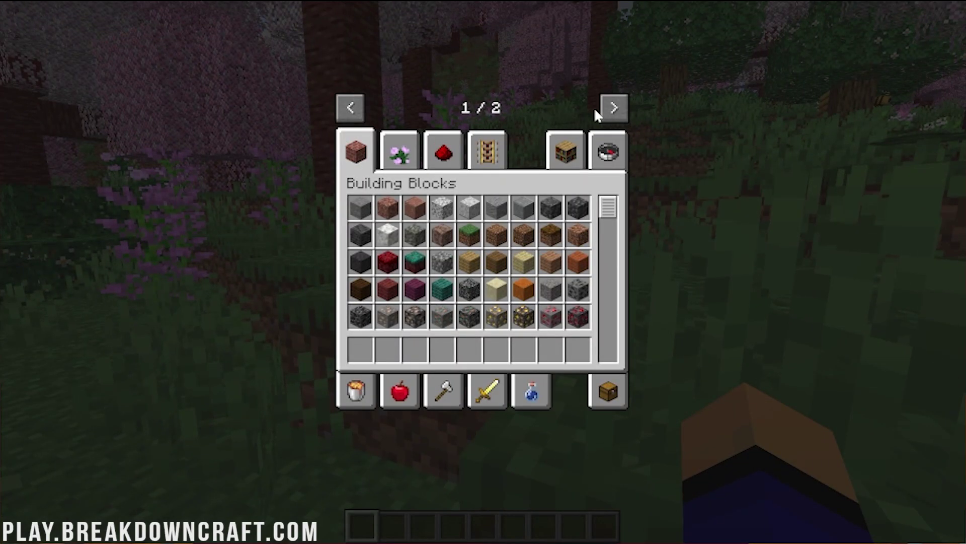
click(612, 108)
click(357, 151)
scroll(517, 226, down, 5)
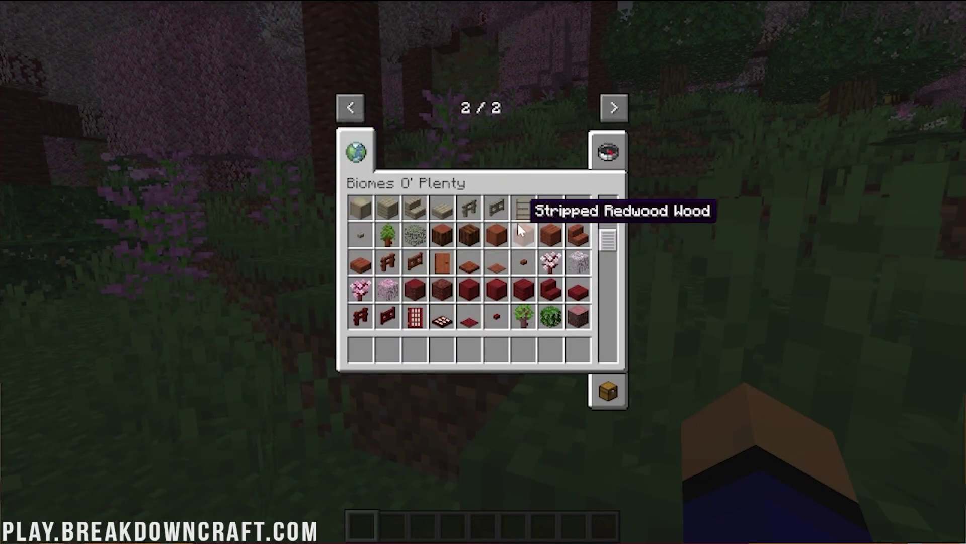
scroll(519, 229, down, 10)
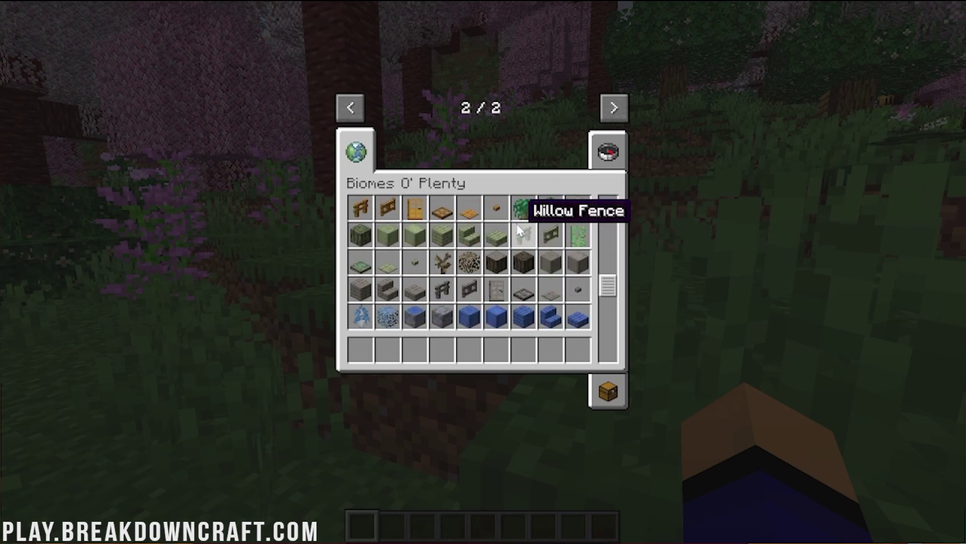
scroll(503, 221, down, 3)
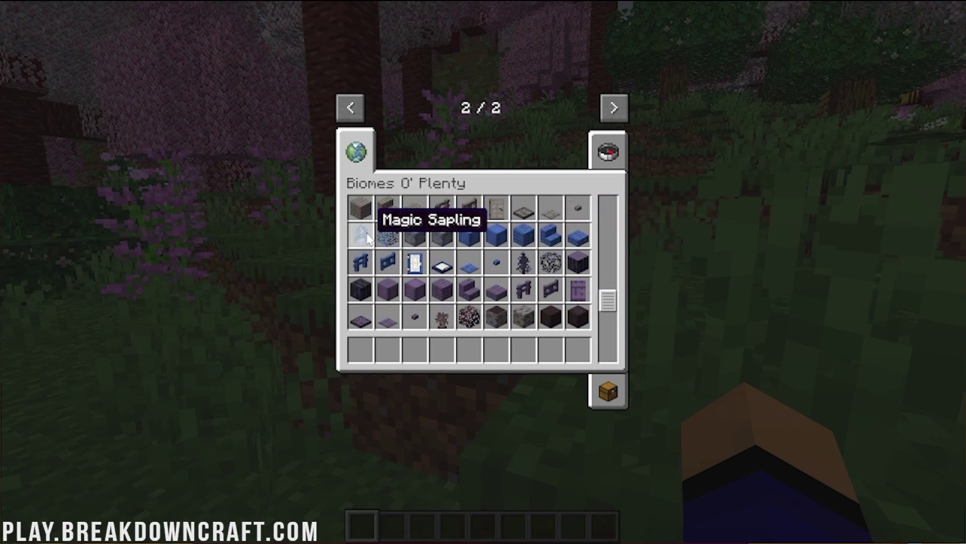
Pick up the Magic Sapling, scroll to the tab's end, and close the inventory
click(367, 235)
scroll(433, 251, down, 4)
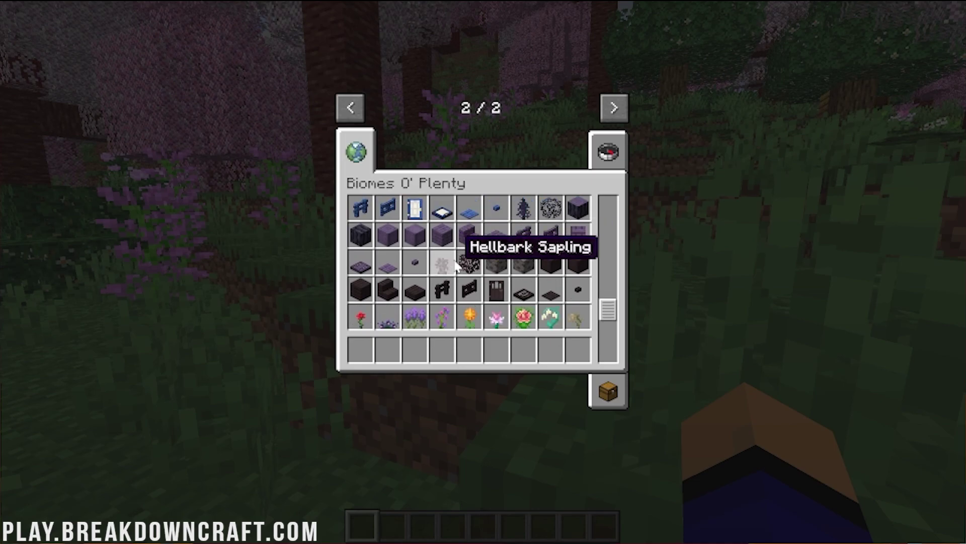
scroll(456, 266, down, 6)
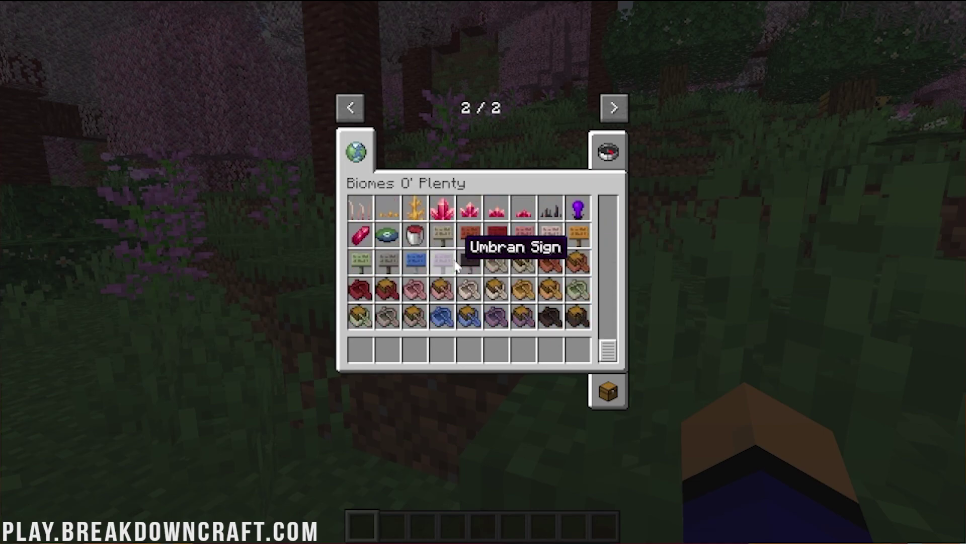
key(e)
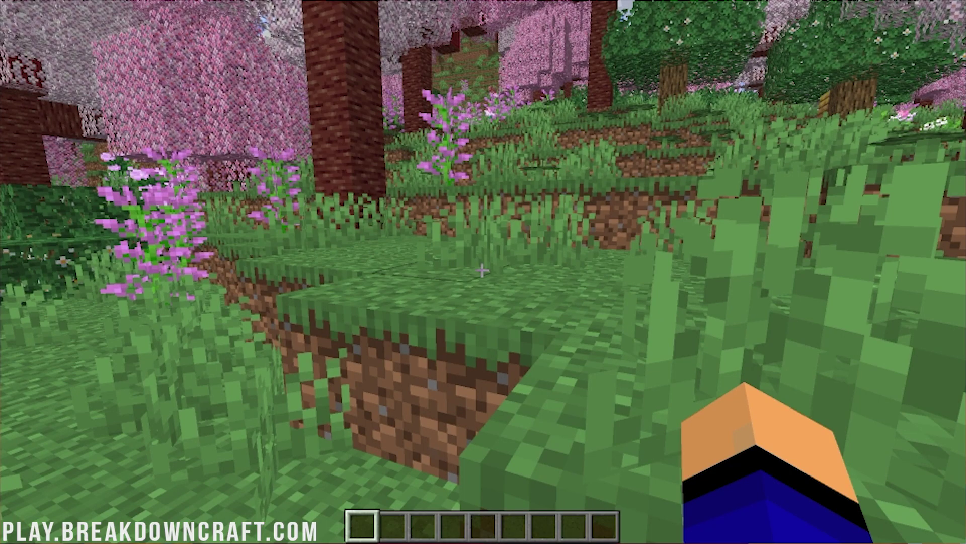